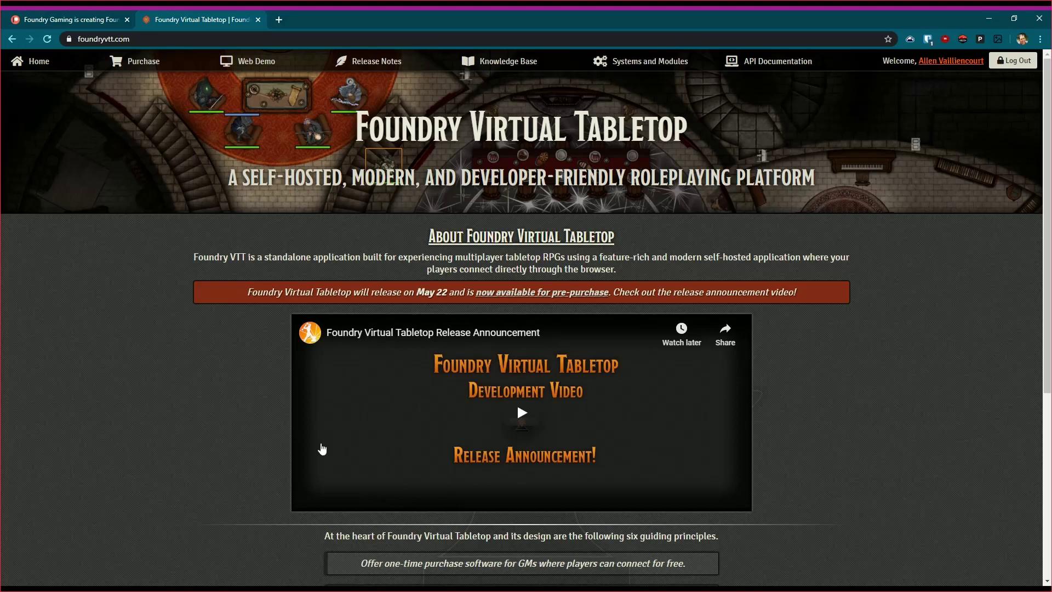
pyautogui.click(517, 405)
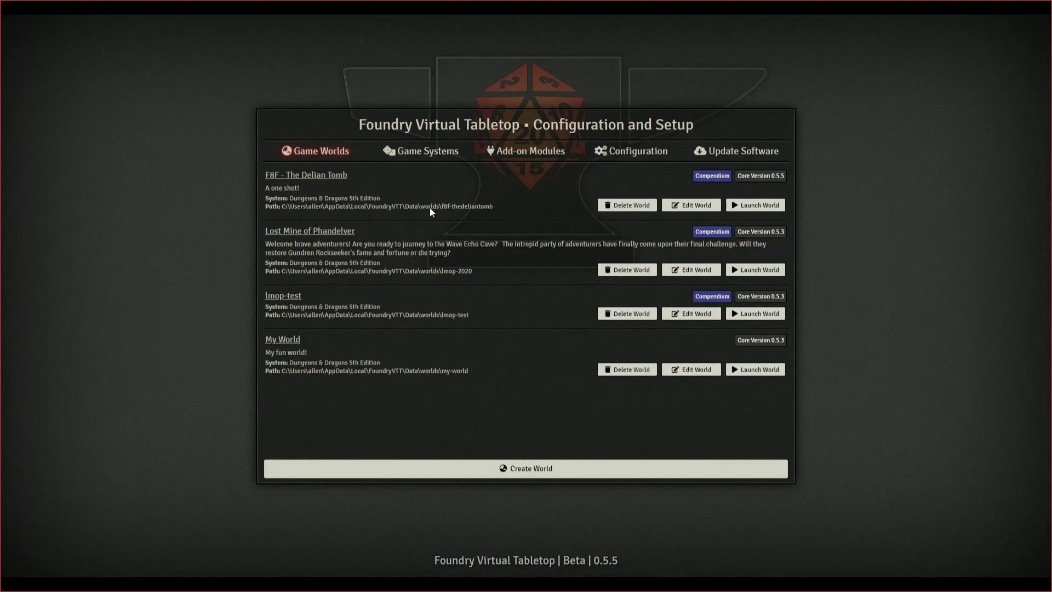
# Open the list of installable game systems and look through the available packages.
pyautogui.click(422, 155)
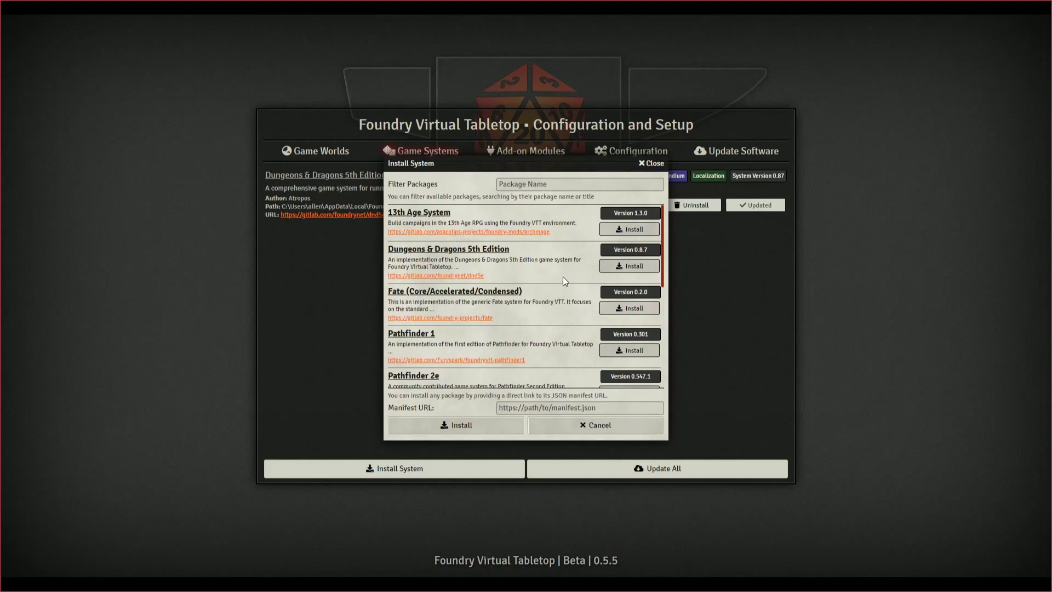
pyautogui.scroll(-4, 563, 278)
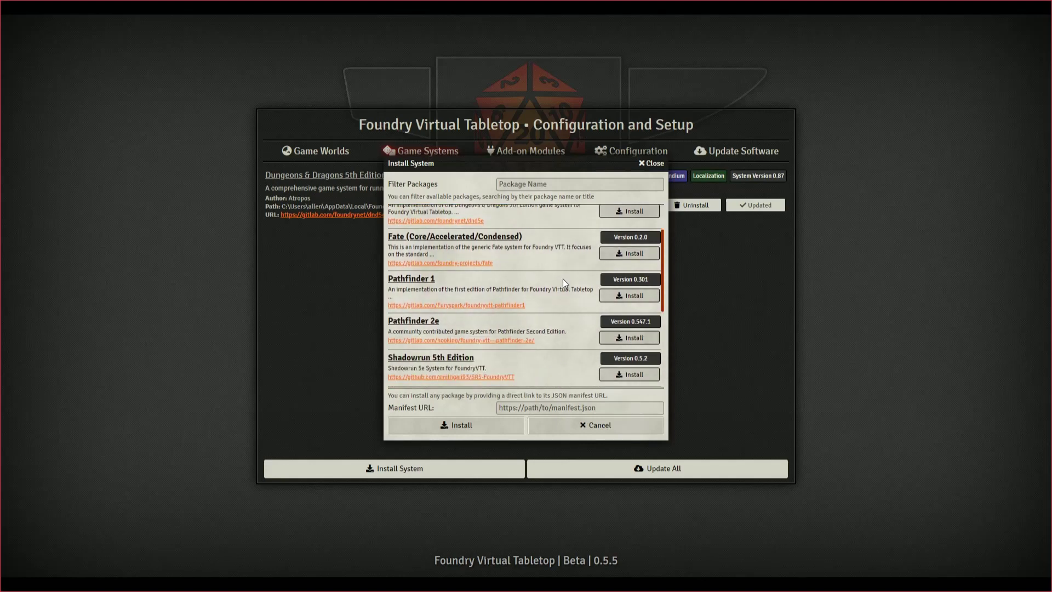
pyautogui.scroll(1, 564, 282)
pyautogui.scroll(-2, 564, 282)
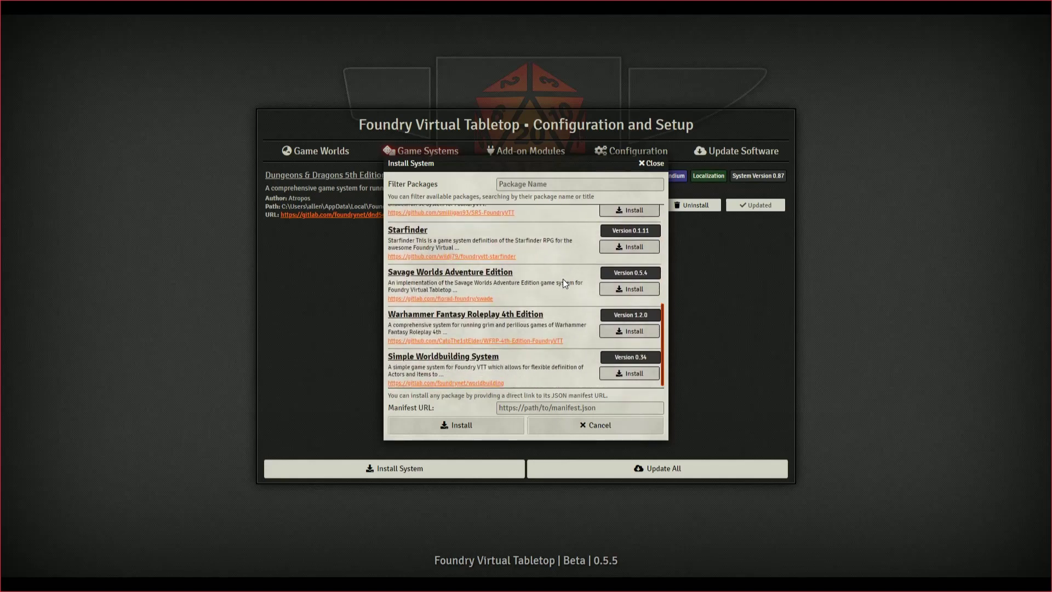
pyautogui.scroll(-1, 563, 279)
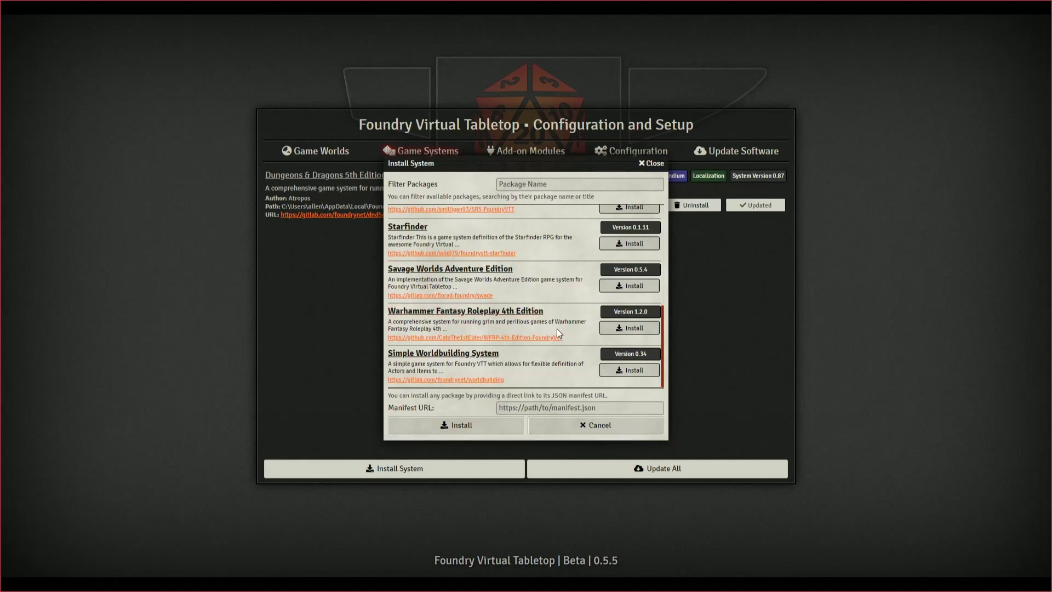
pyautogui.scroll(6, 553, 328)
pyautogui.scroll(-3, 521, 326)
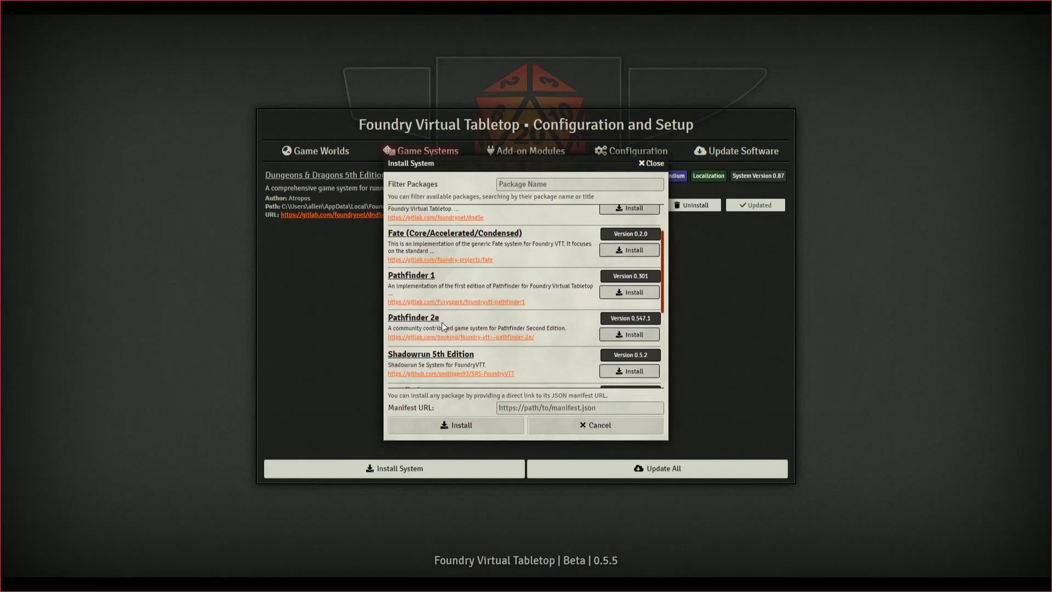
pyautogui.scroll(2, 436, 332)
pyautogui.scroll(2, 460, 332)
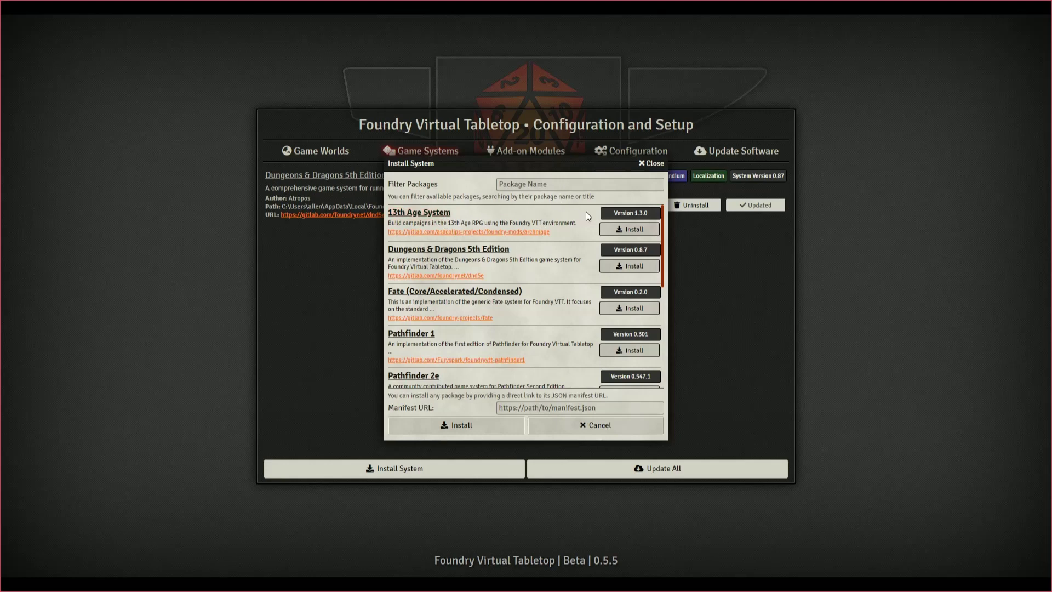
# Filter the installable system packages by "war" and clear the filter again.
pyautogui.click(565, 186)
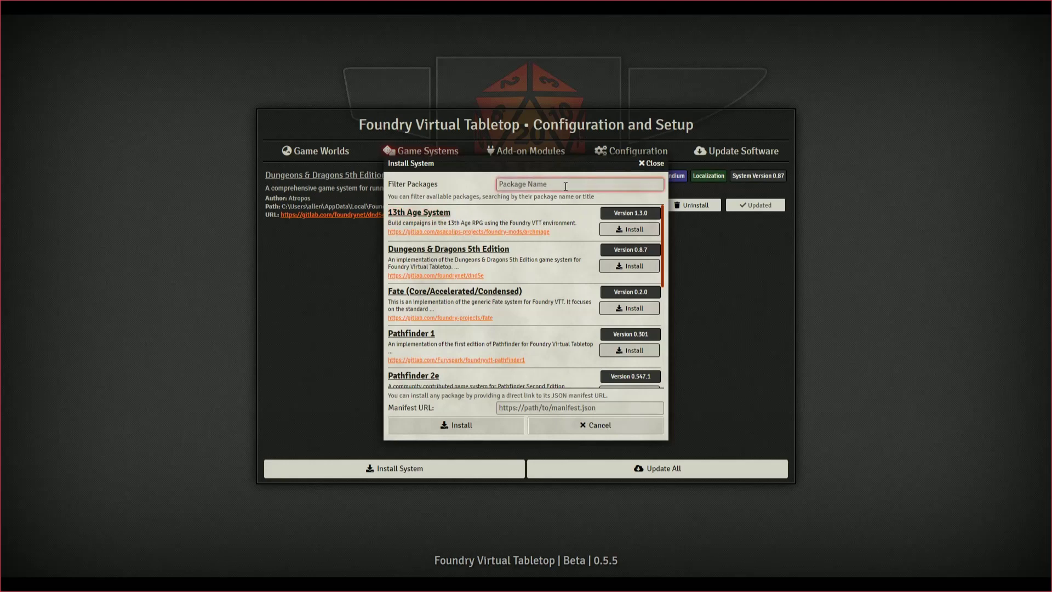
pyautogui.write('war')
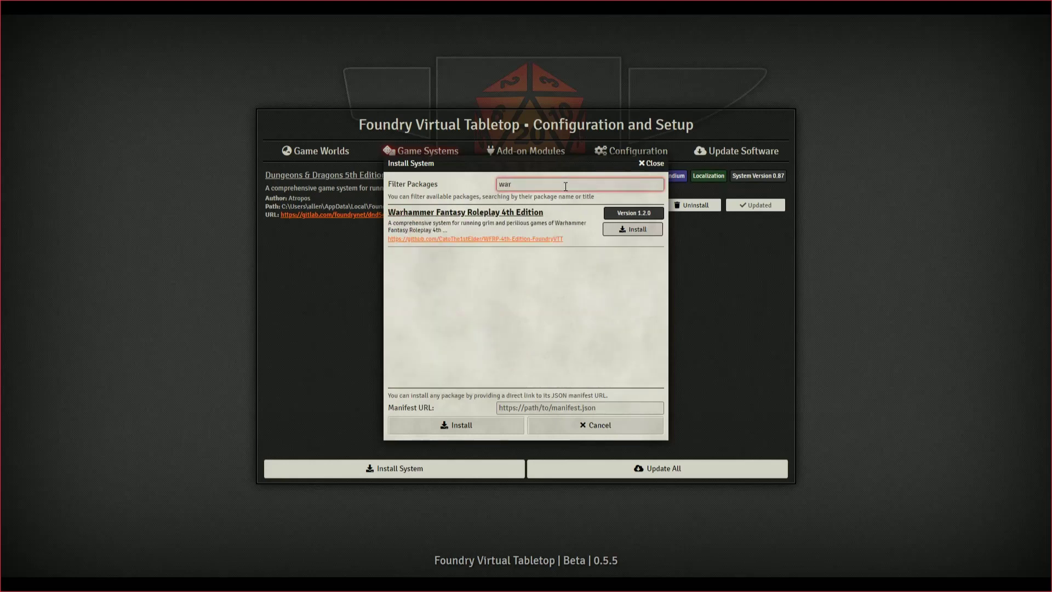
pyautogui.press('BackSpace')
pyautogui.press('BackSpace')
pyautogui.press('BackSpace')
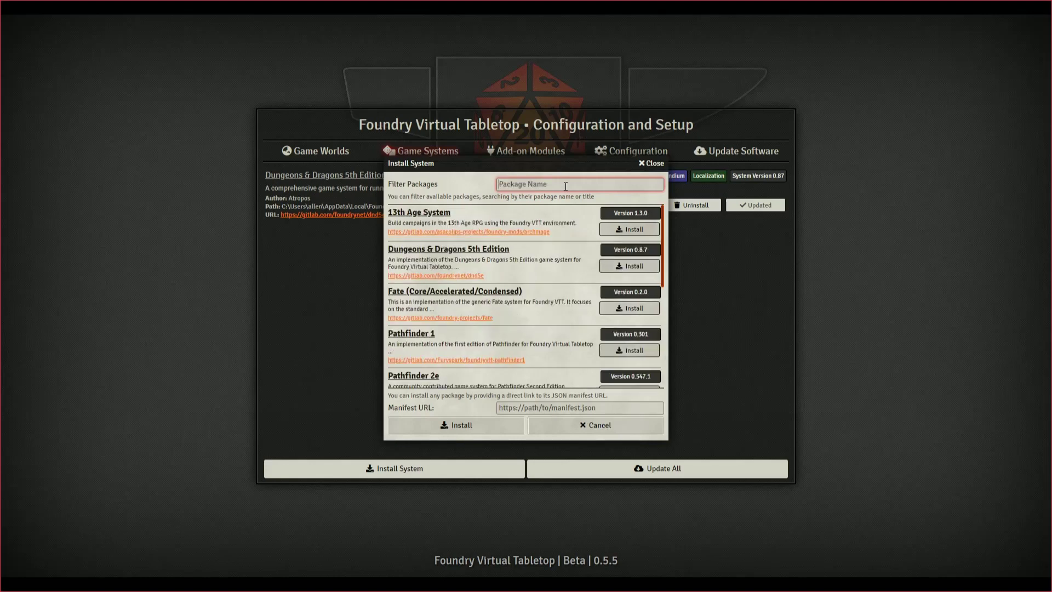
# Install the Warhammer Fantasy Roleplay 4th Edition game system from the package list.
pyautogui.click(552, 406)
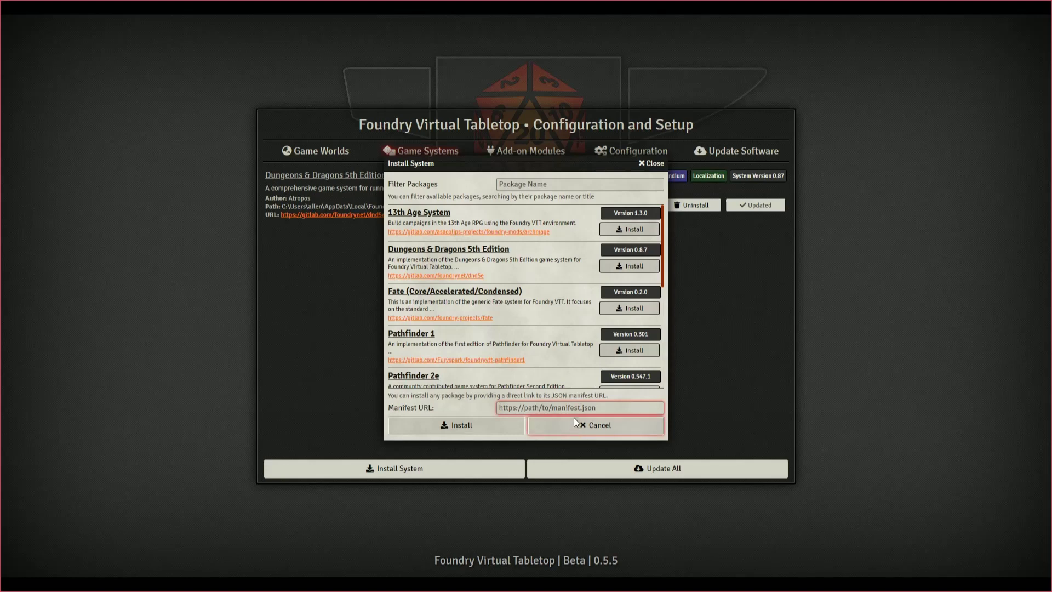
pyautogui.scroll(-3, 557, 354)
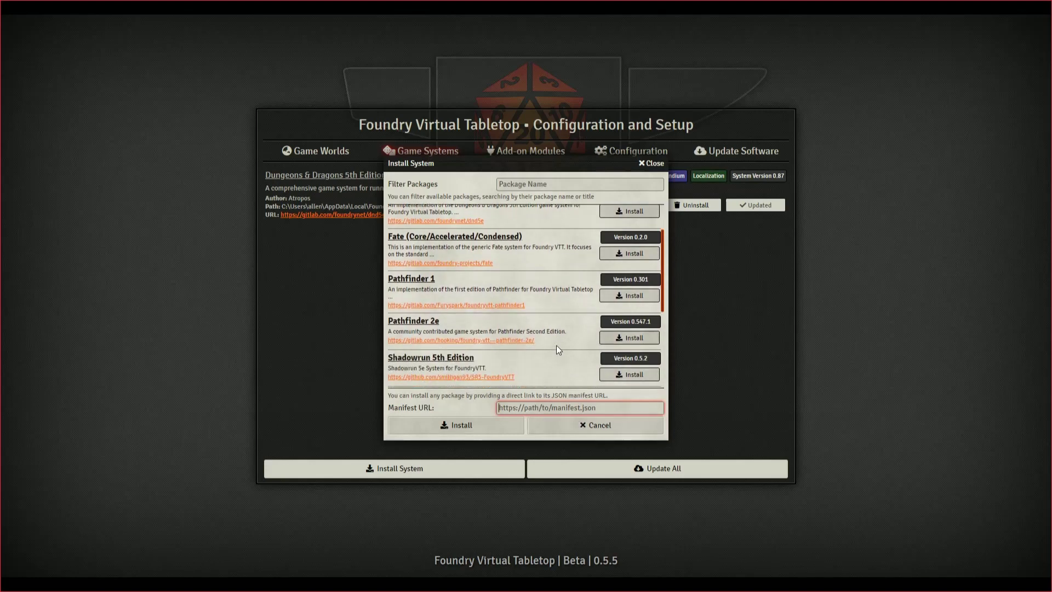
pyautogui.scroll(-2, 556, 345)
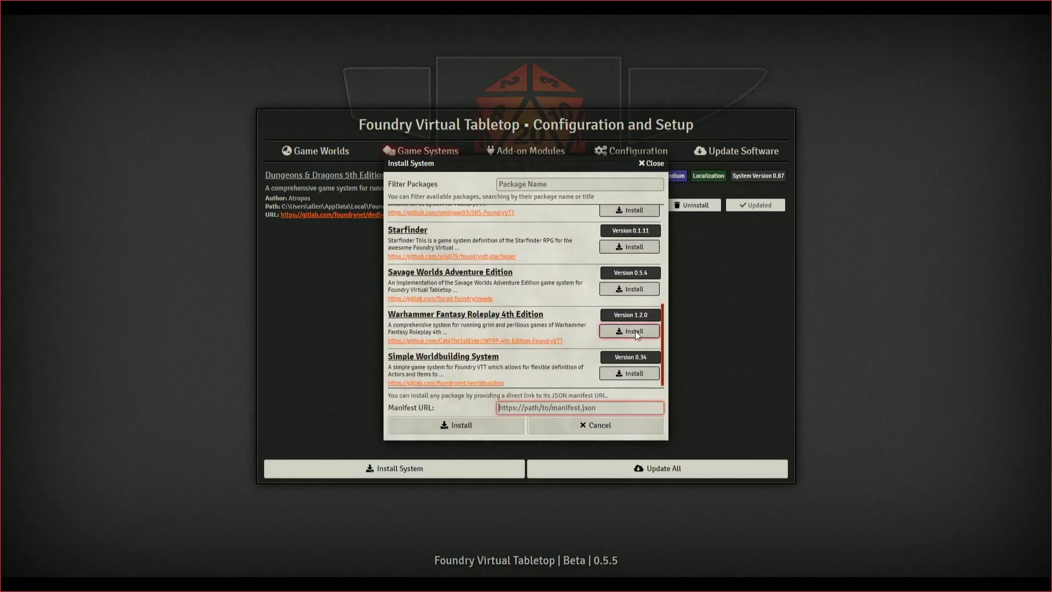
pyautogui.click(636, 331)
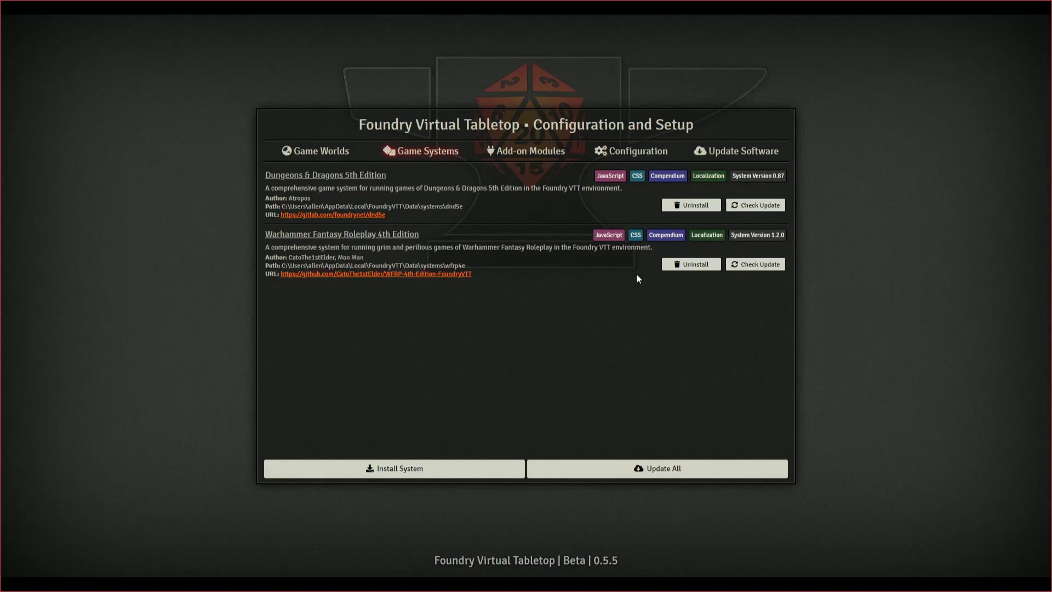
# Start a new game world titled "Warhammer" with the data path "warhammer-test".
pyautogui.click(300, 159)
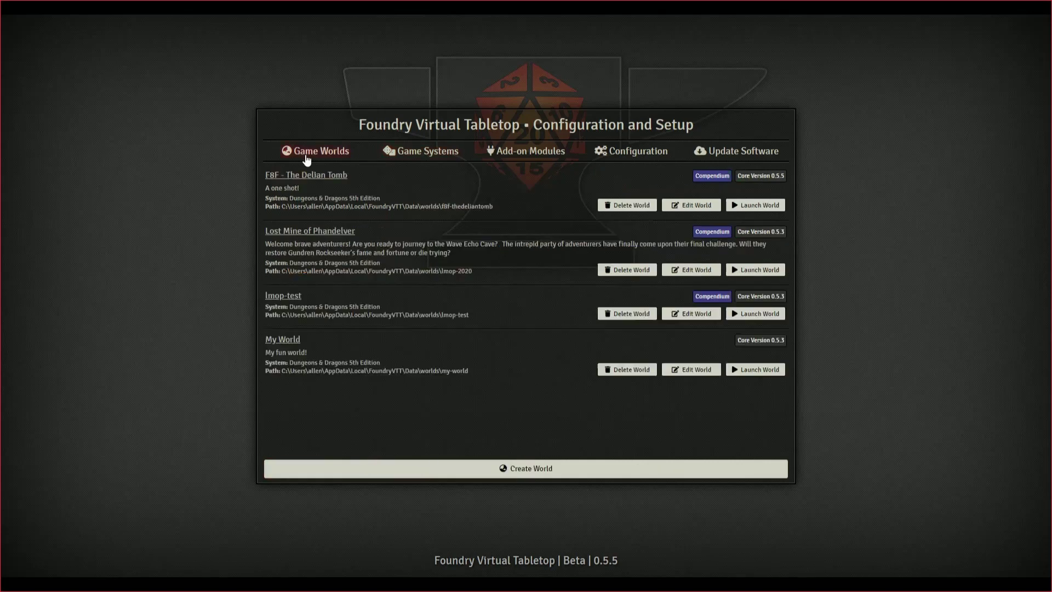
pyautogui.click(519, 470)
pyautogui.click(534, 160)
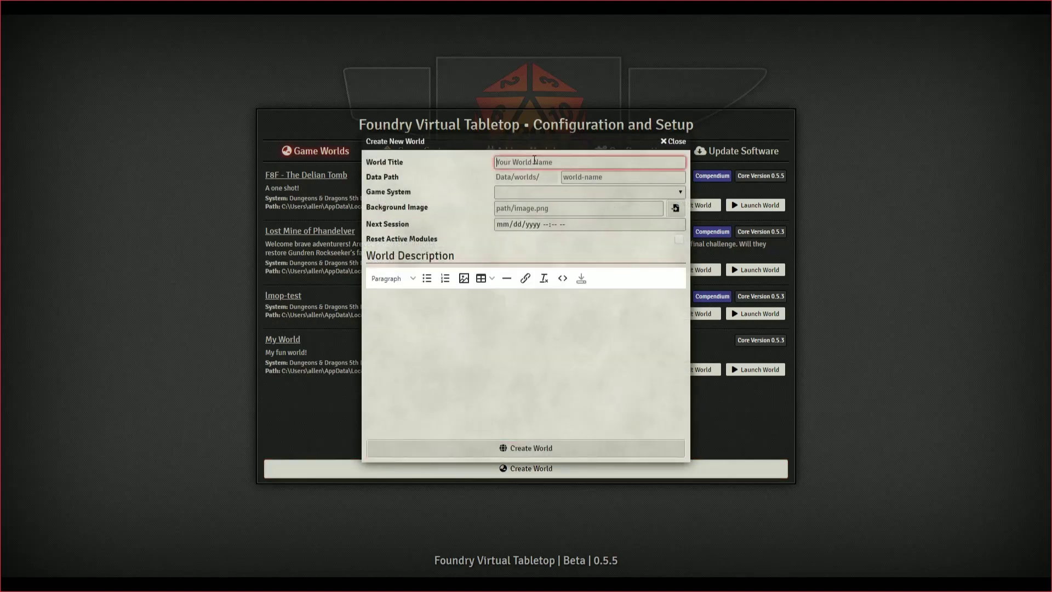
pyautogui.write('Warhammer')
pyautogui.click(617, 177)
pyautogui.write('warha')
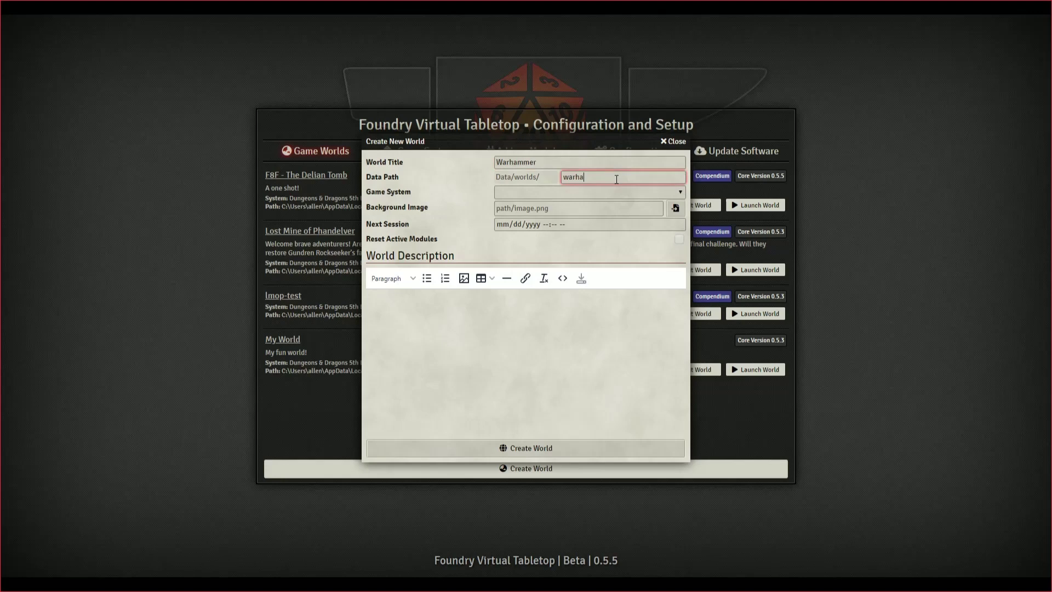
pyautogui.write('mmer-test')
# Assign the Warhammer Fantasy Roleplay 4th Edition system, add the description "This is so cool!" and create the world.
pyautogui.click(662, 193)
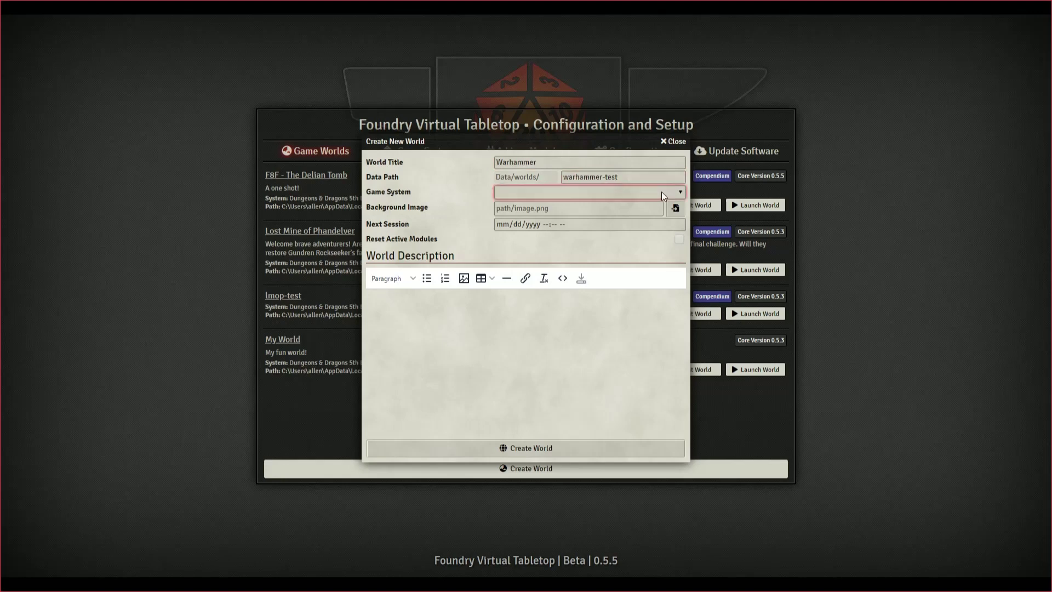
pyautogui.click(573, 221)
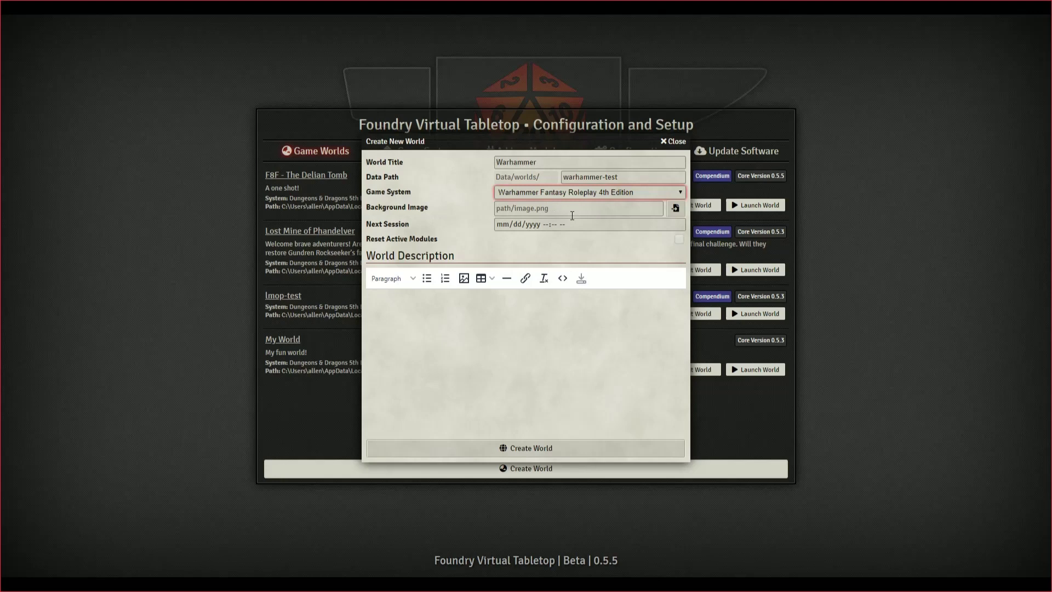
pyautogui.click(488, 361)
pyautogui.write('Th')
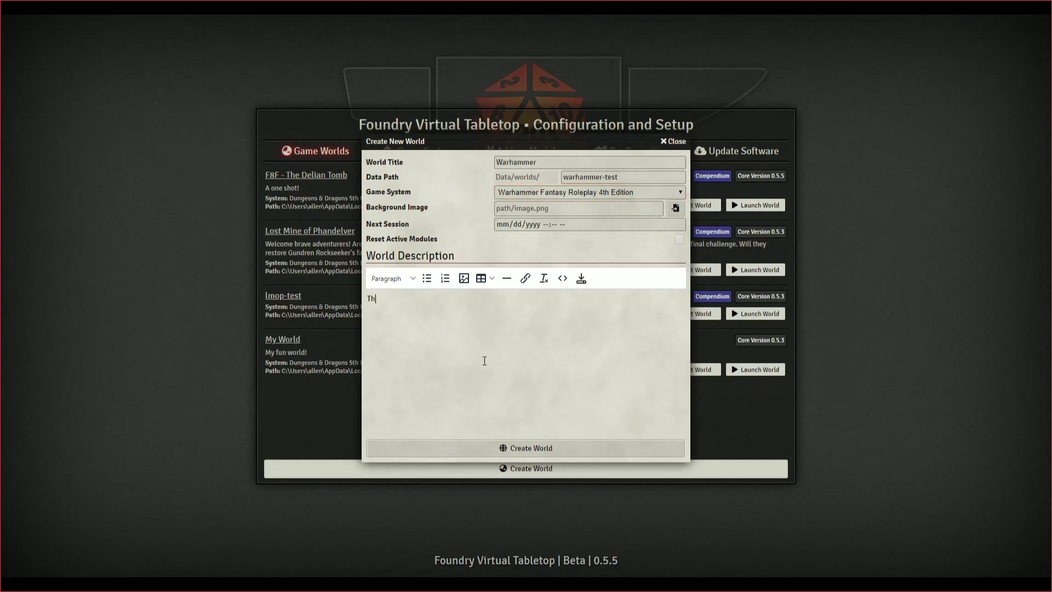
pyautogui.write('is is so cool!')
pyautogui.click(537, 449)
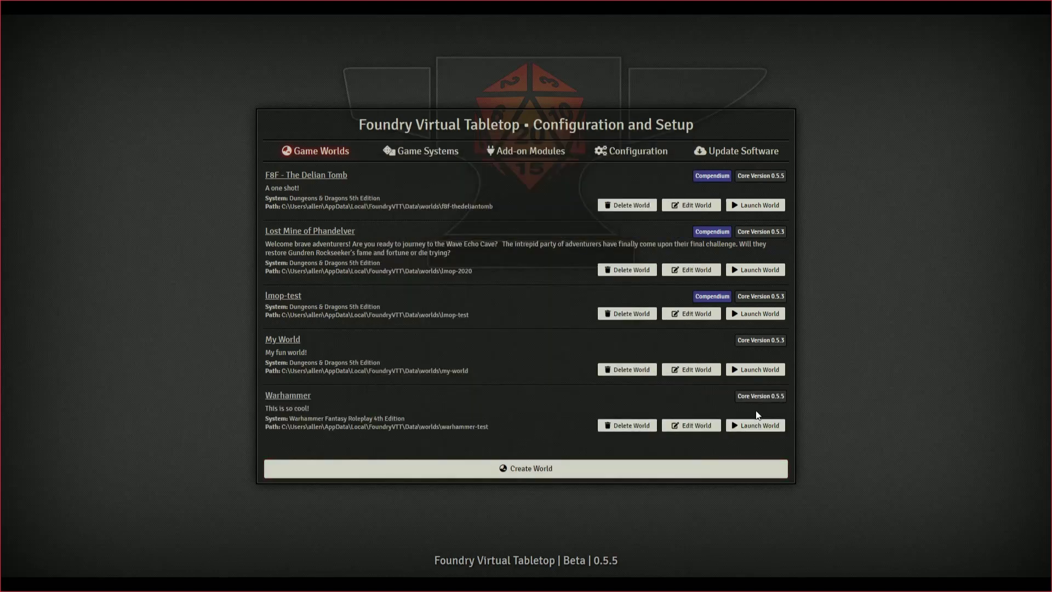
# Launch the Warhammer world, join it as Gamemaster and begin the recommended migration.
pyautogui.click(757, 426)
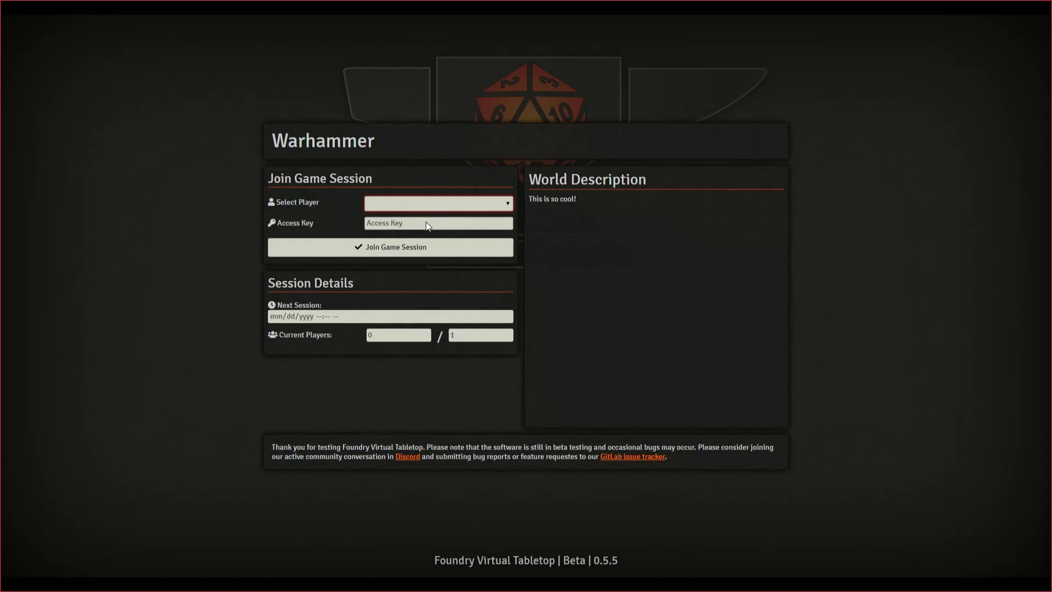
pyautogui.press('Down')
pyautogui.click(410, 249)
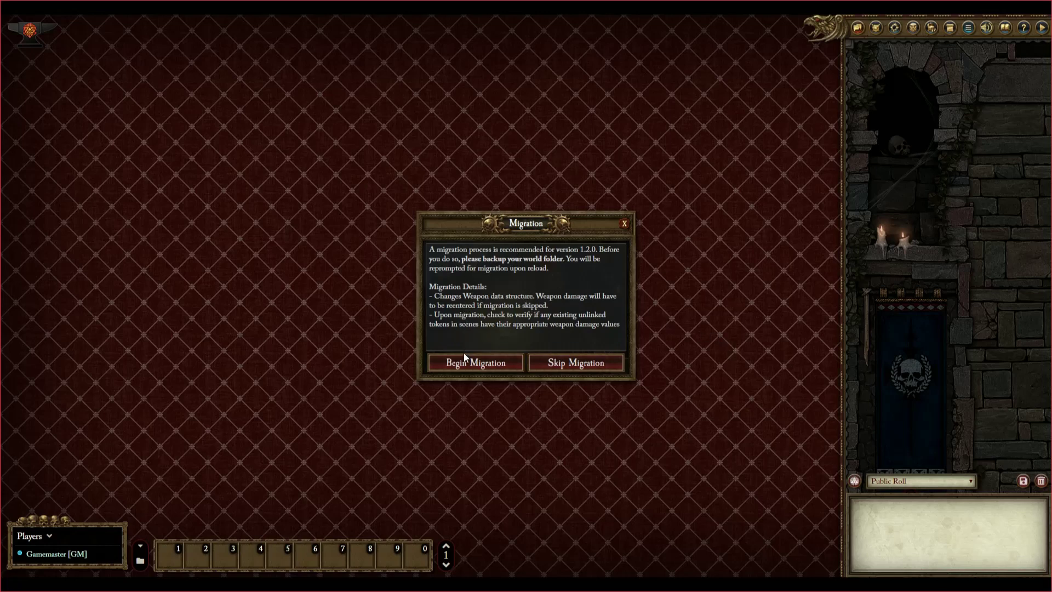
pyautogui.click(477, 365)
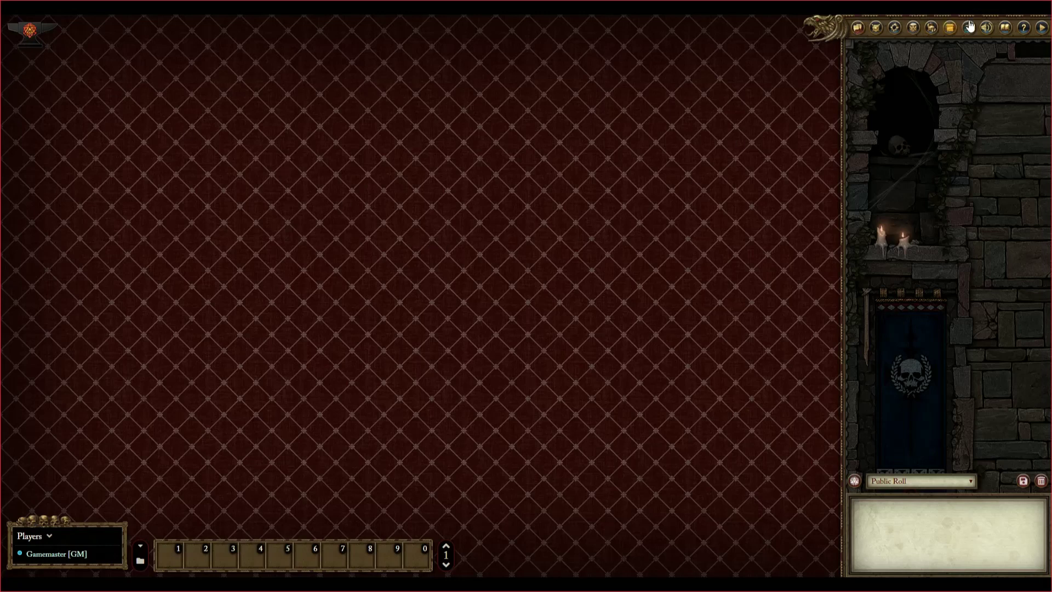
# Show the game settings of the Warhammer world.
pyautogui.click(1041, 31)
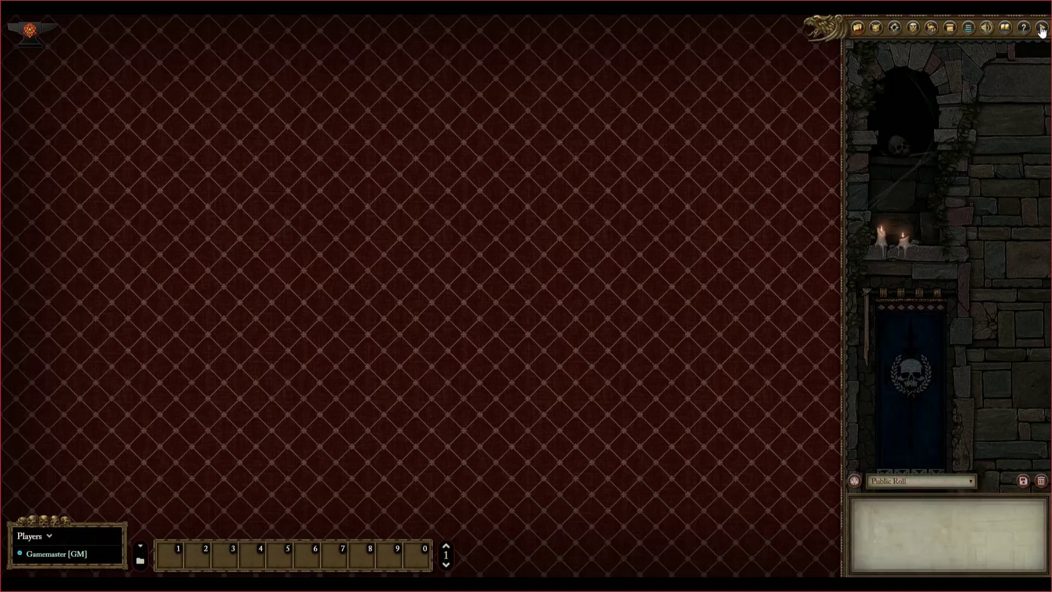
pyautogui.click(1041, 208)
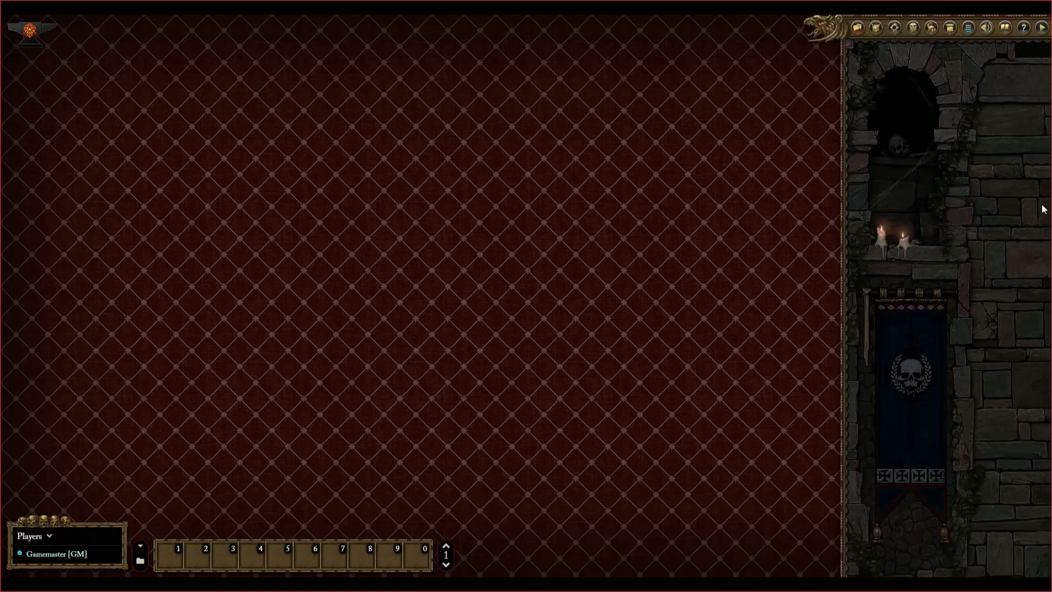
pyautogui.click(1023, 30)
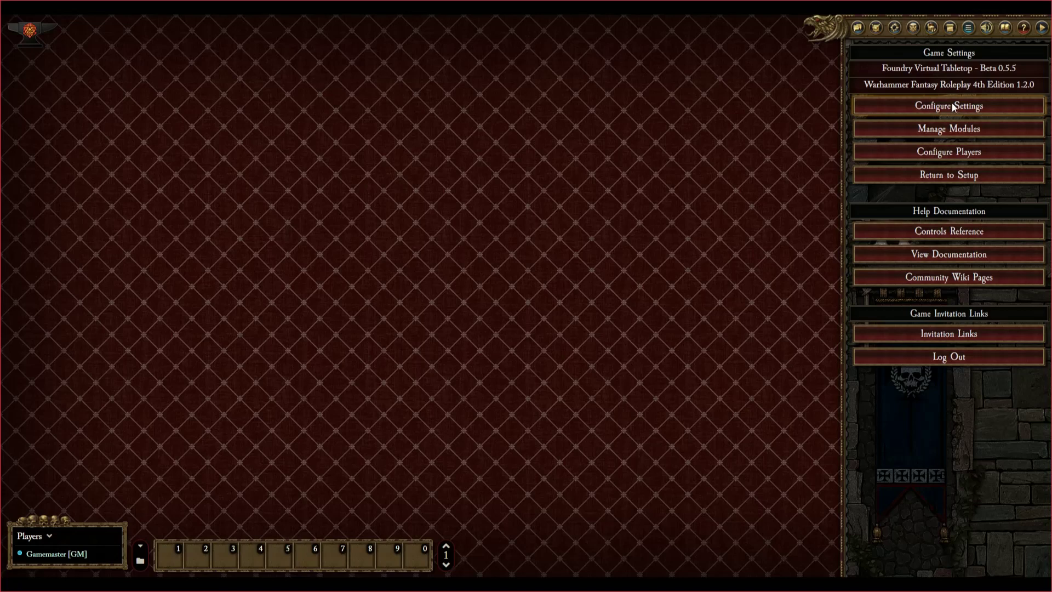
# Examine the Cave Squig creature sheet in the Bestiary compendium, and close both the sheet and the compendium.
pyautogui.click(1004, 29)
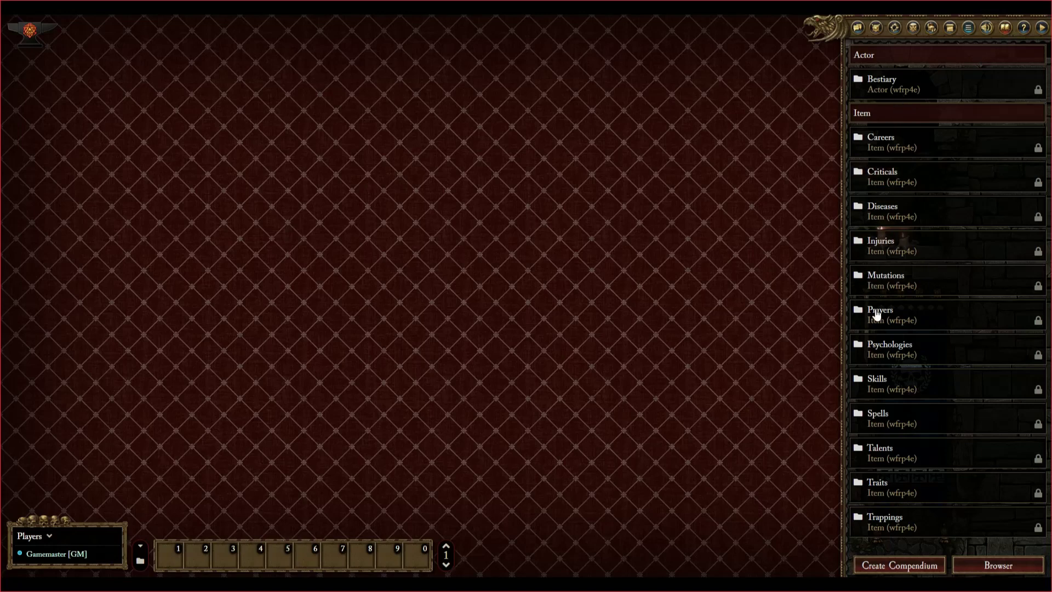
pyautogui.click(880, 83)
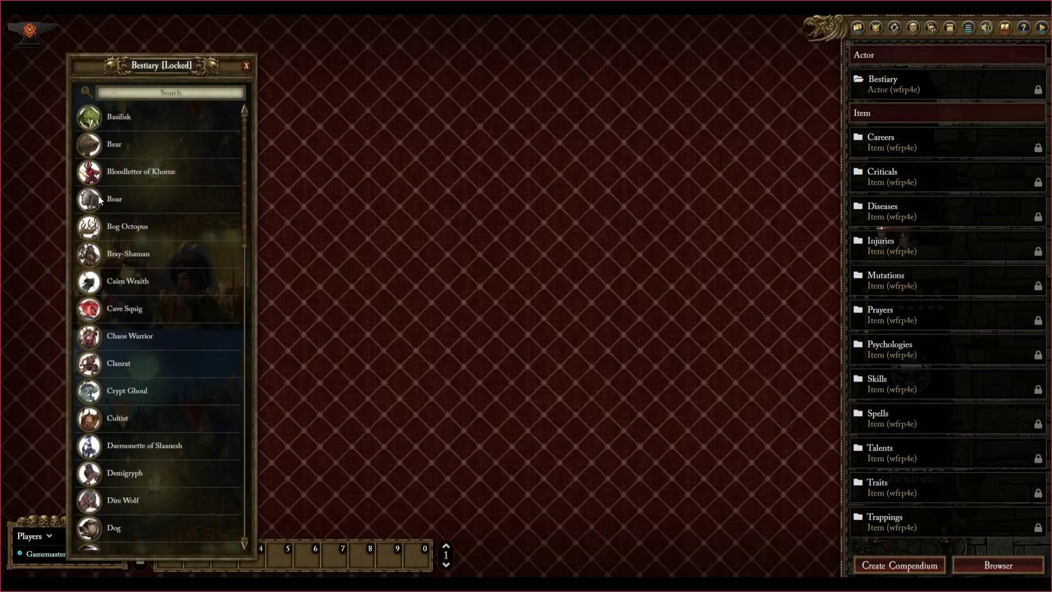
pyautogui.click(115, 310)
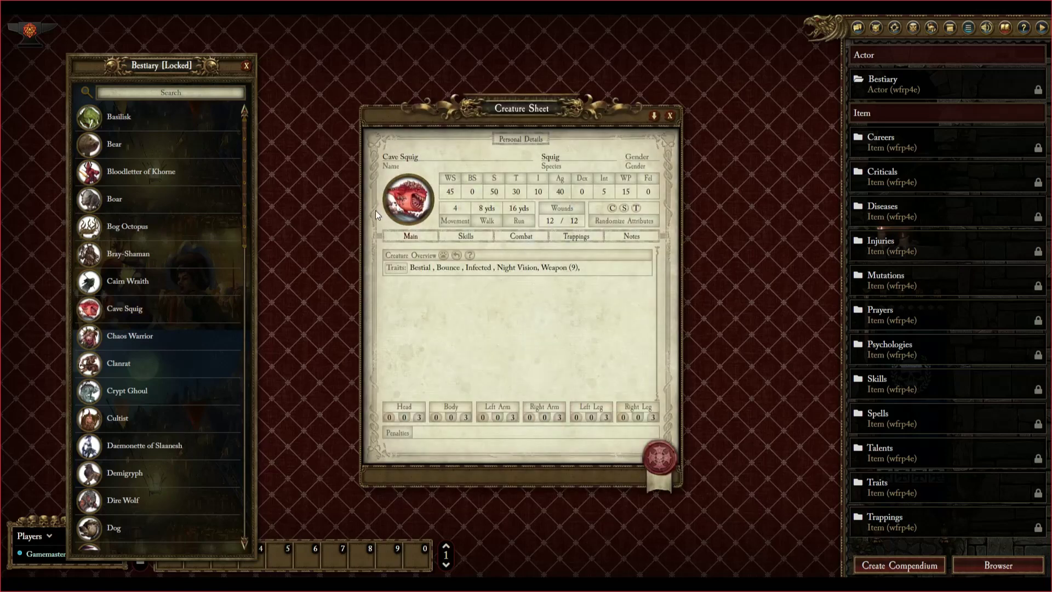
pyautogui.click(669, 115)
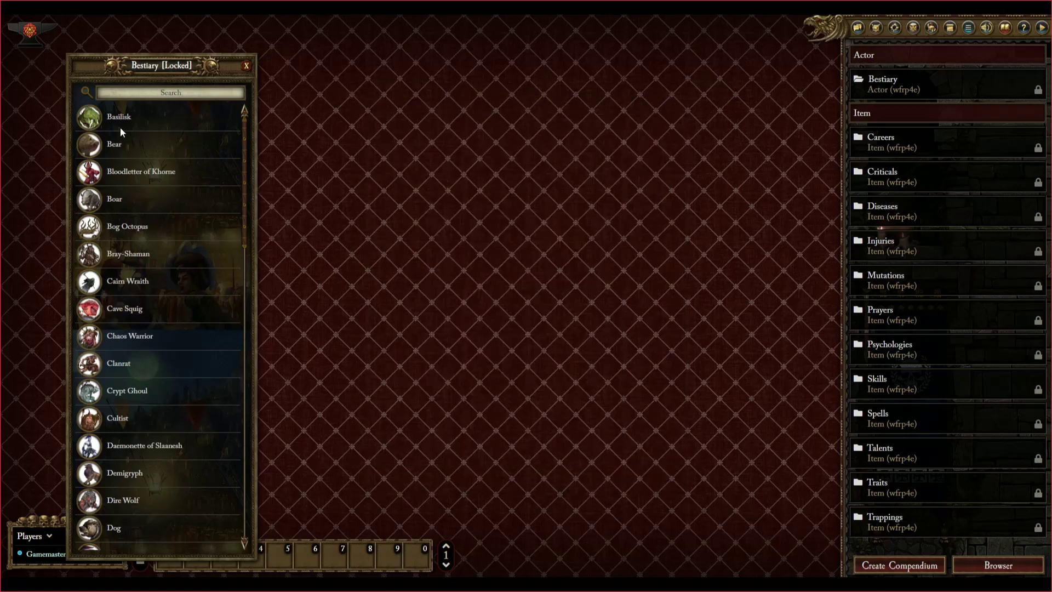
pyautogui.click(246, 65)
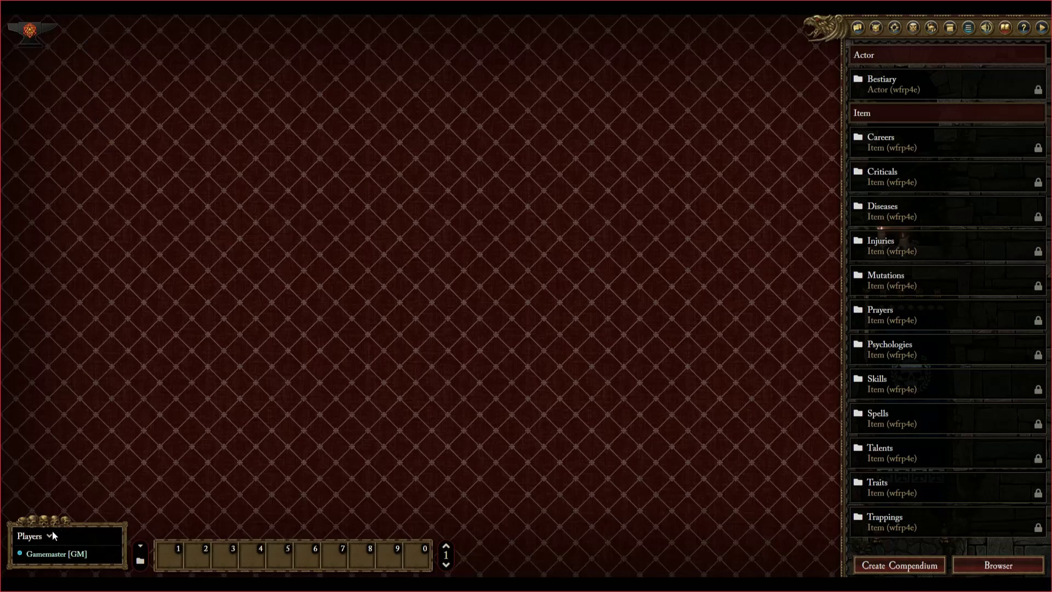
# Open the player configuration of the Gamemaster.
pyautogui.rightClick(30, 554)
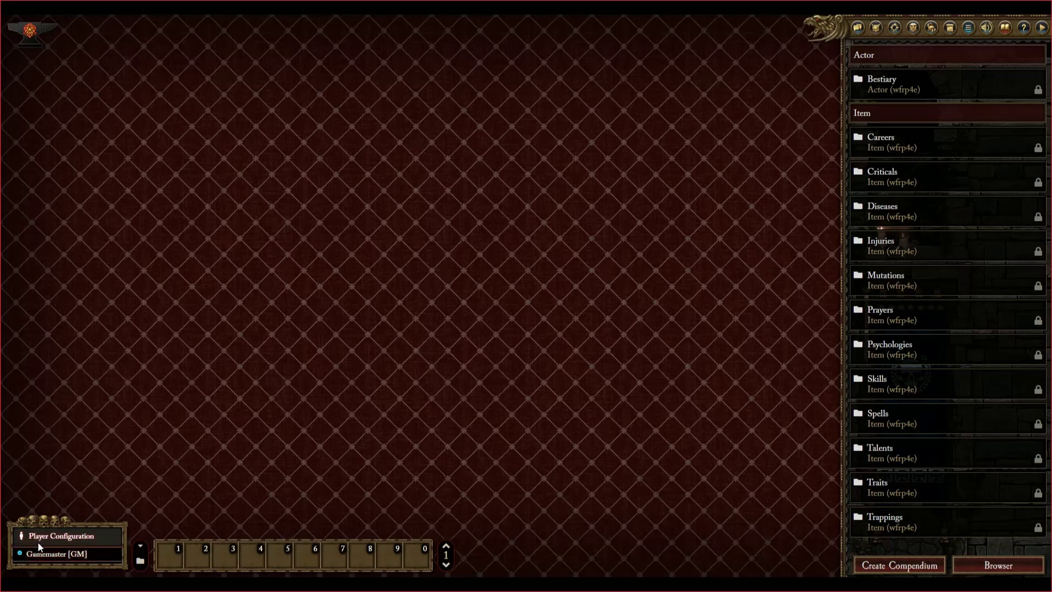
pyautogui.click(40, 536)
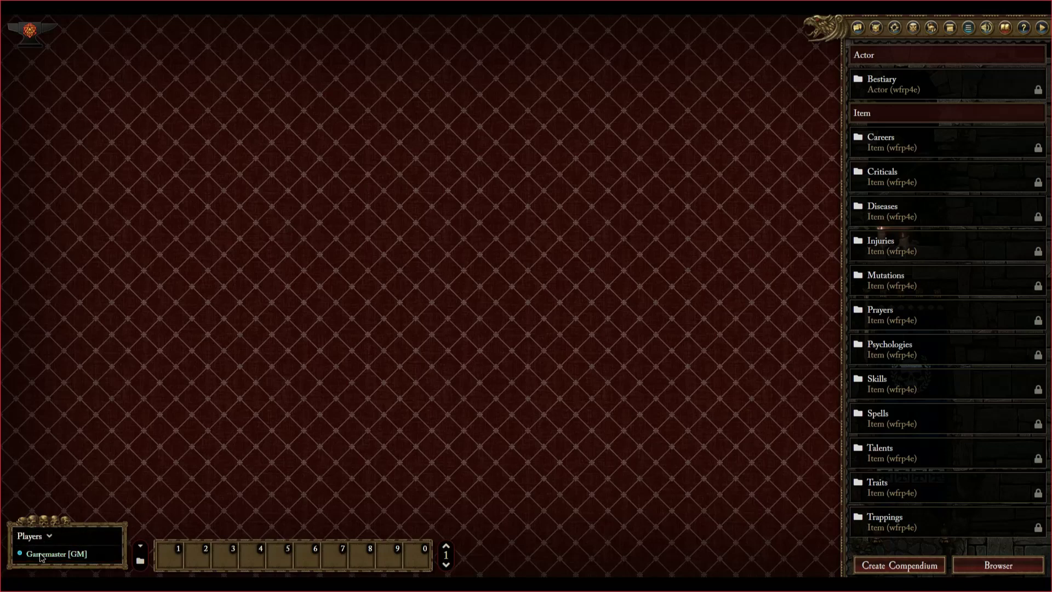
pyautogui.rightClick(40, 555)
pyautogui.click(45, 535)
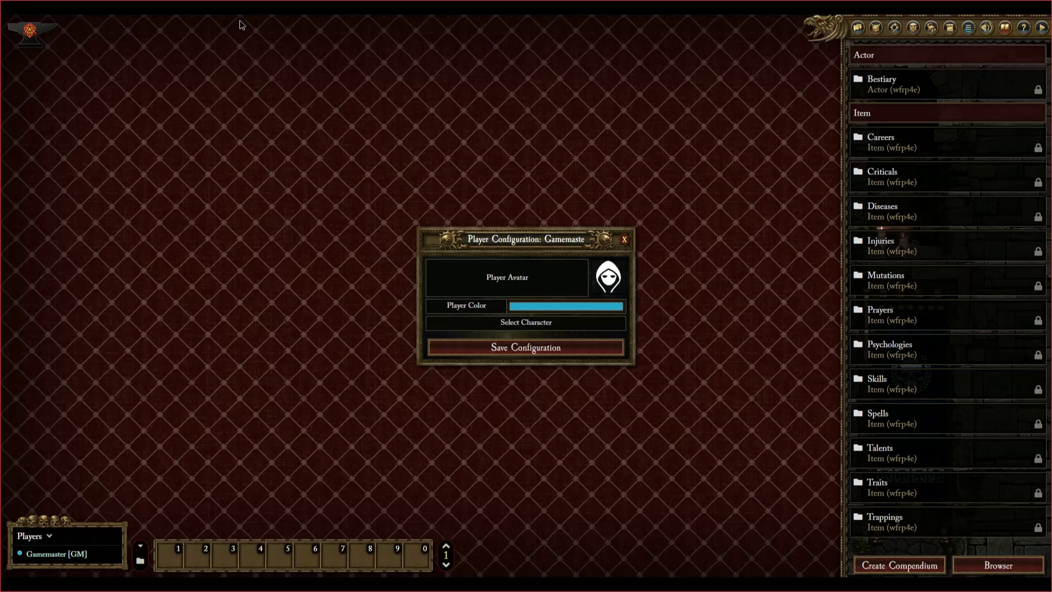
# Set the Gamemaster's player avatar to dwarf_male_blunderbus_canon.png from the pcs folder and save the player configuration.
pyautogui.click(607, 279)
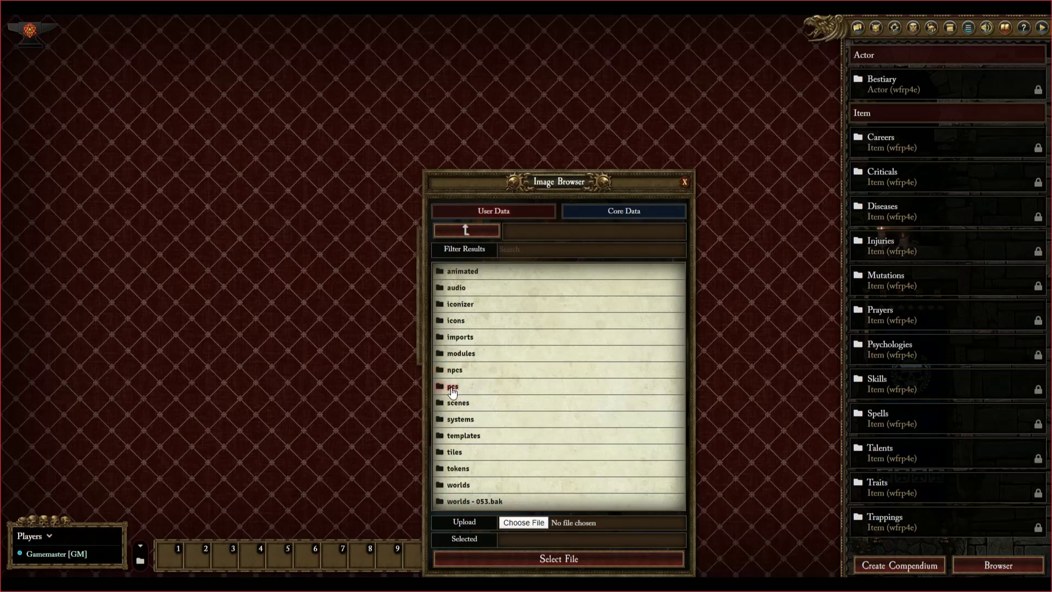
pyautogui.click(452, 390)
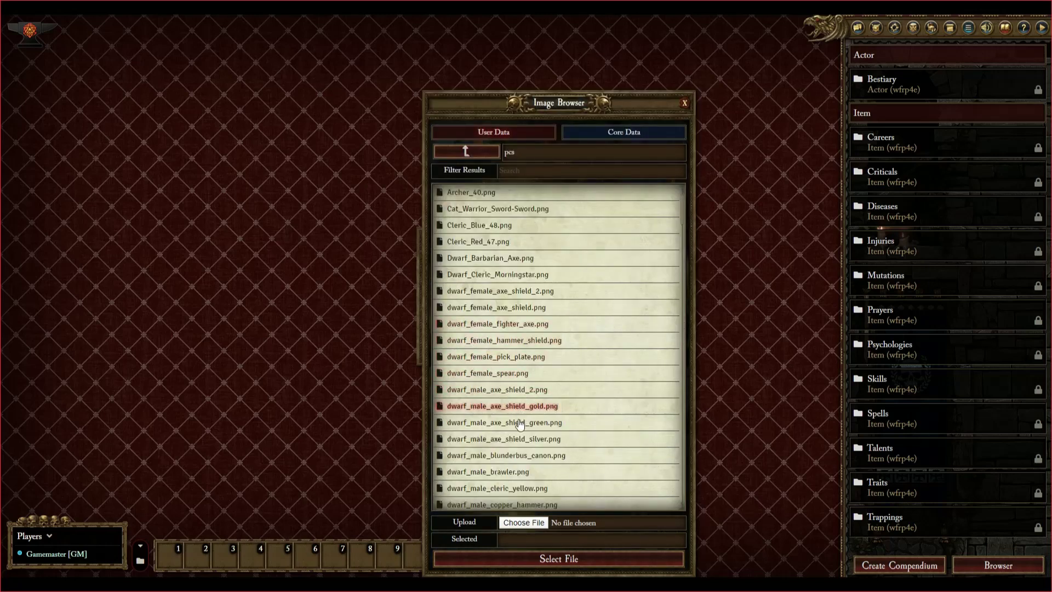
pyautogui.click(487, 455)
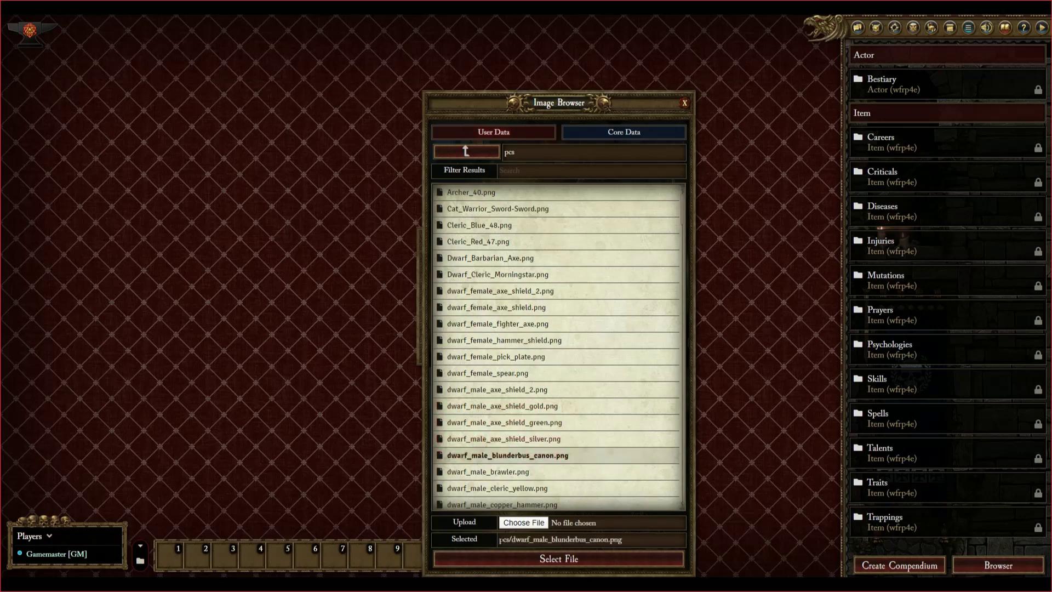
pyautogui.click(514, 559)
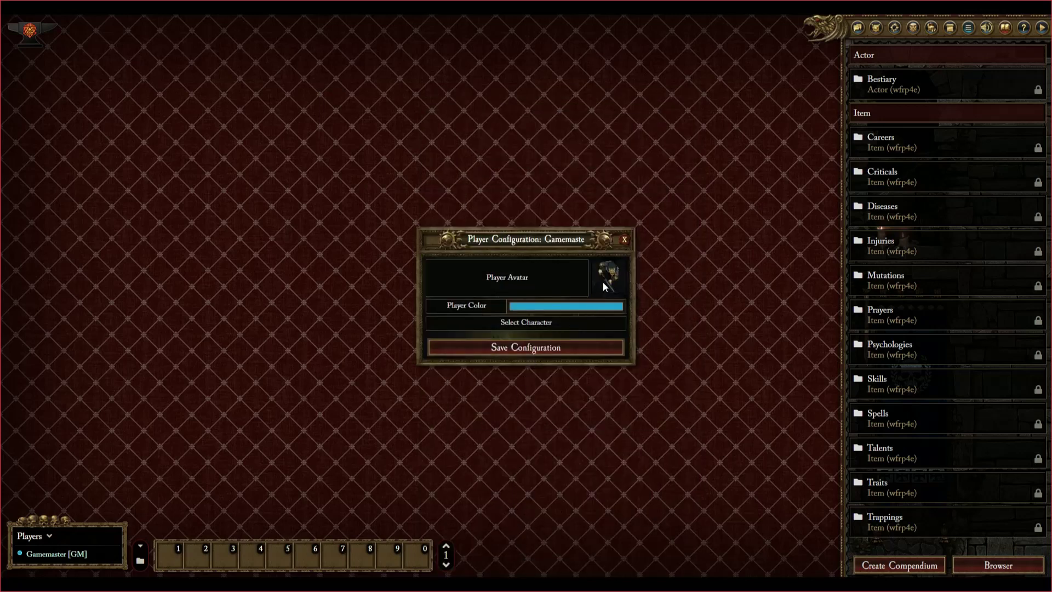
pyautogui.click(527, 349)
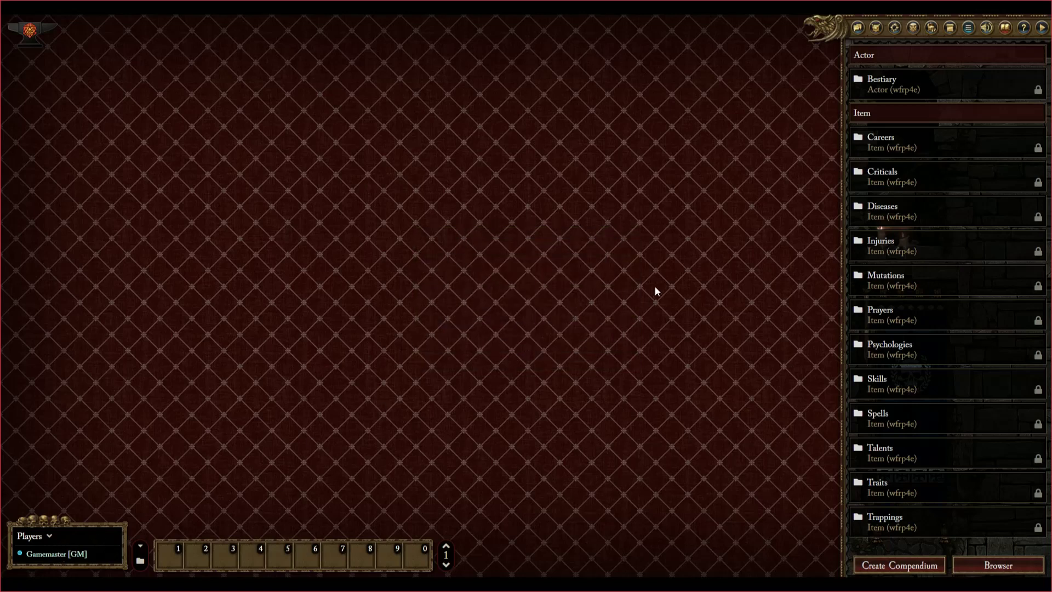
# Collapse and restore the macro hotbar, and view the Macros Directory, closing it without creating a macro.
pyautogui.click(140, 549)
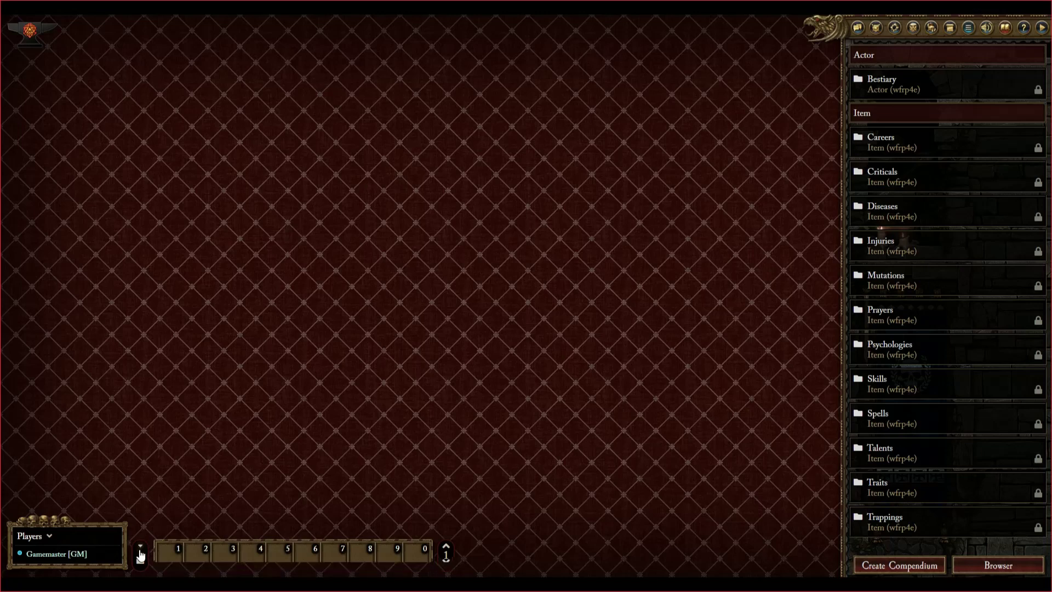
pyautogui.click(139, 549)
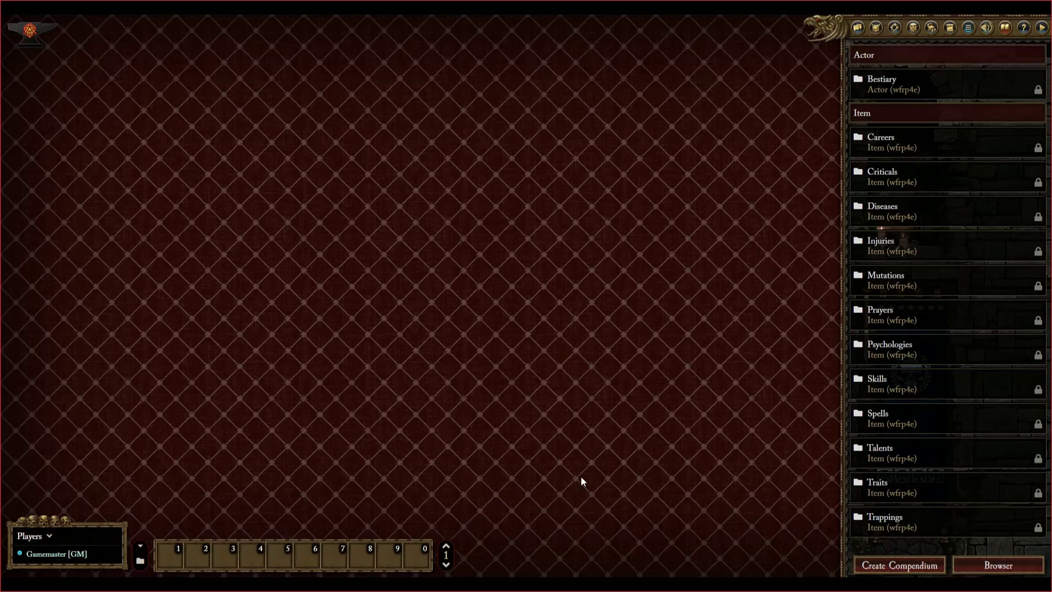
pyautogui.click(142, 560)
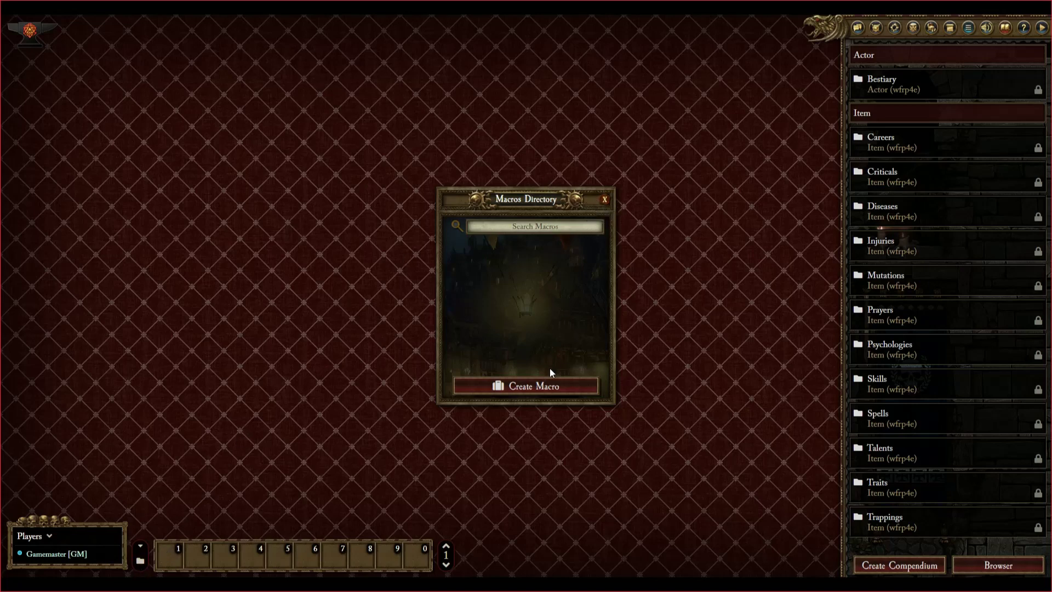
pyautogui.click(607, 199)
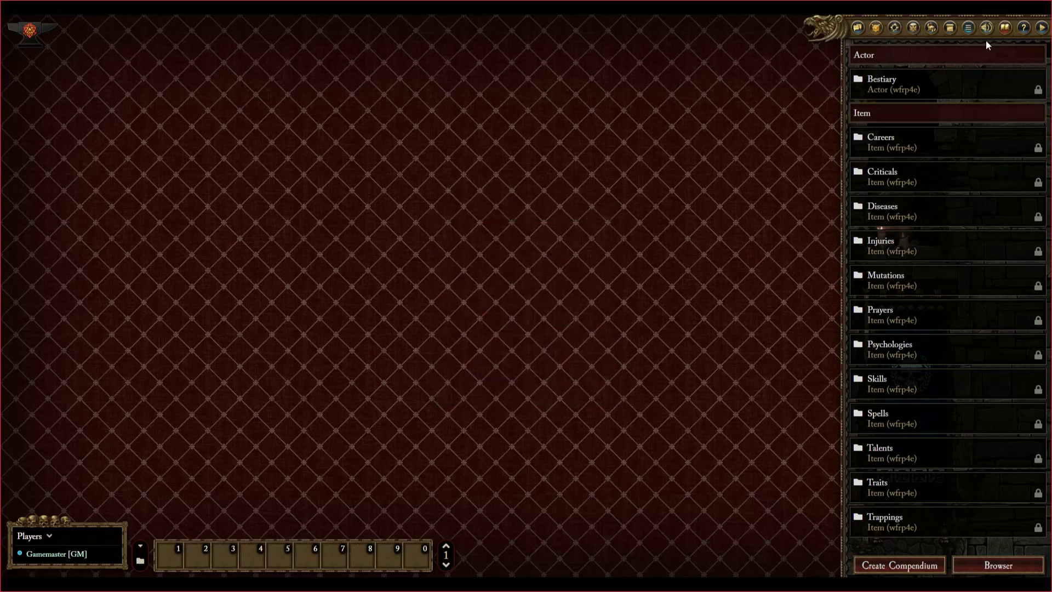
# Collapse and reopen the sidebar, and view the Combat Tracker Settings, closing them without changes.
pyautogui.click(1042, 28)
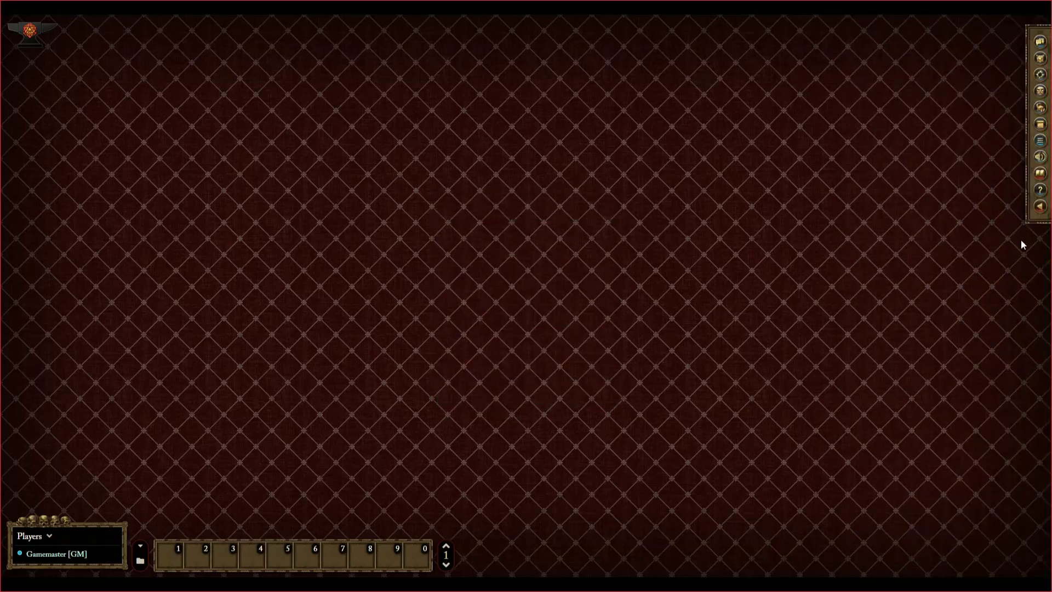
pyautogui.click(1040, 211)
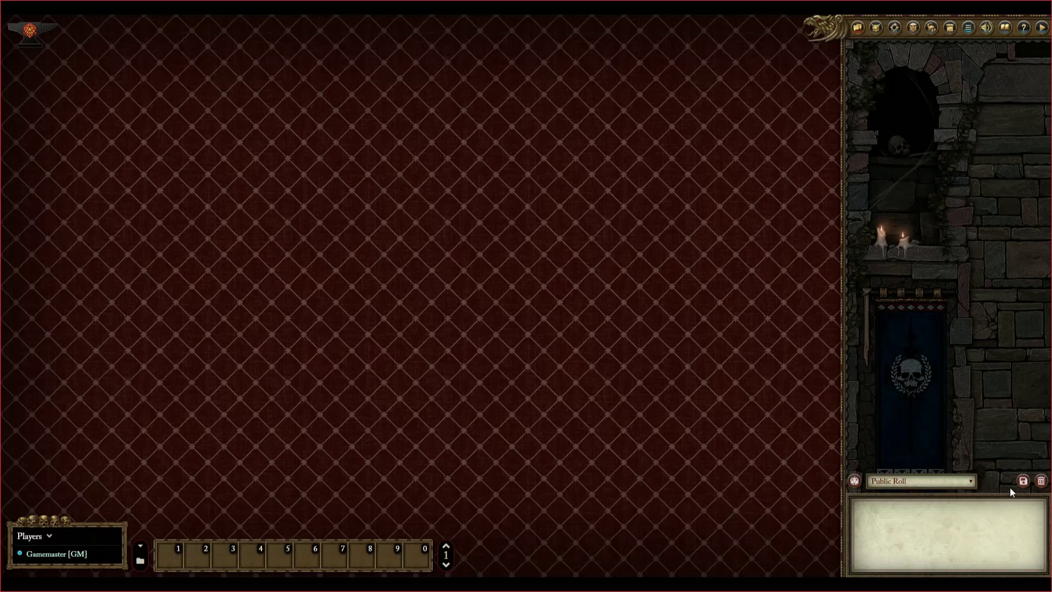
pyautogui.click(875, 28)
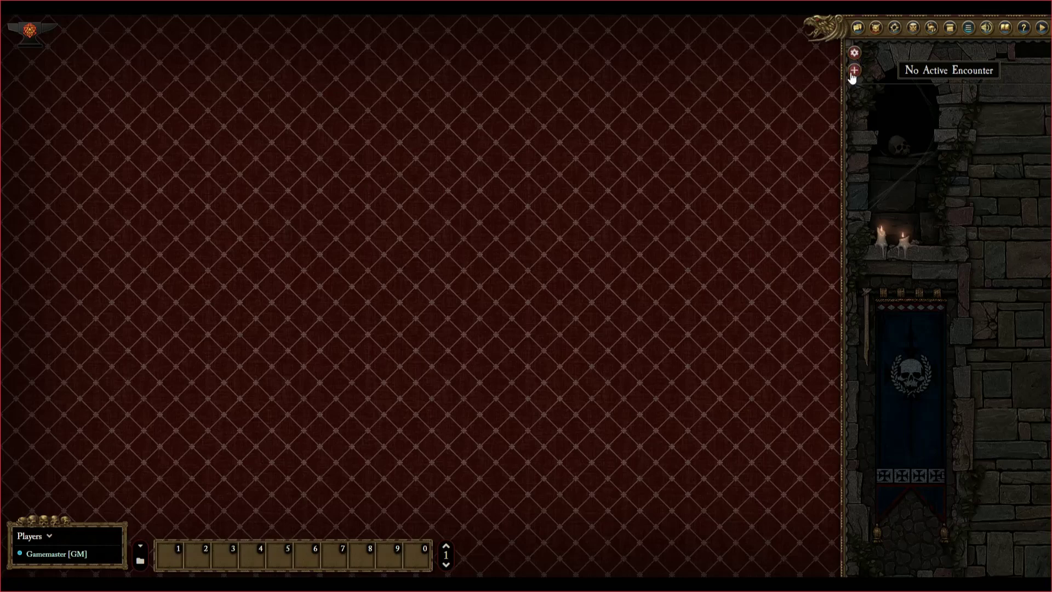
pyautogui.click(856, 54)
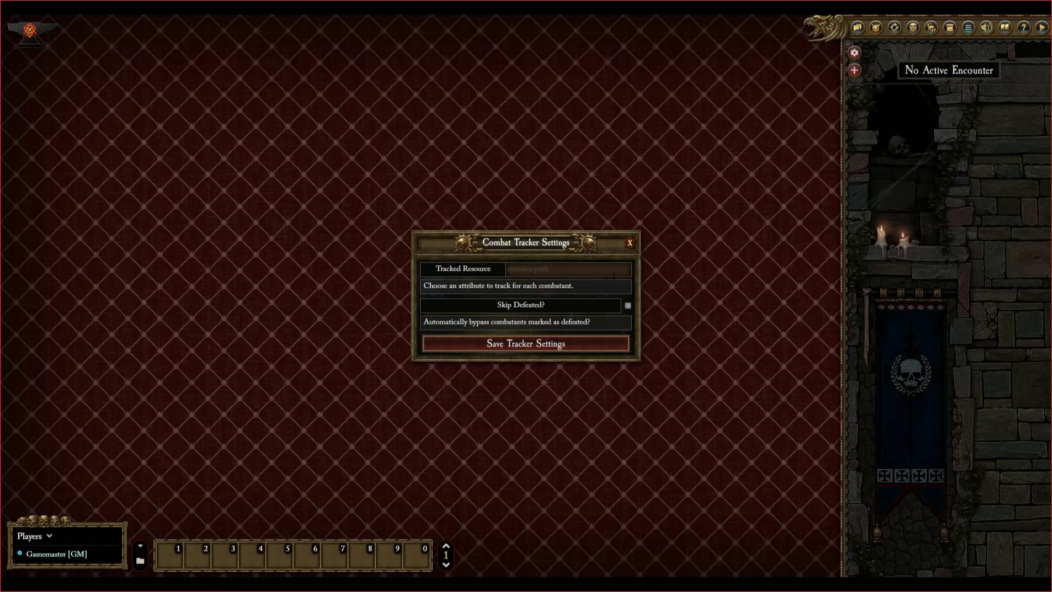
pyautogui.click(630, 243)
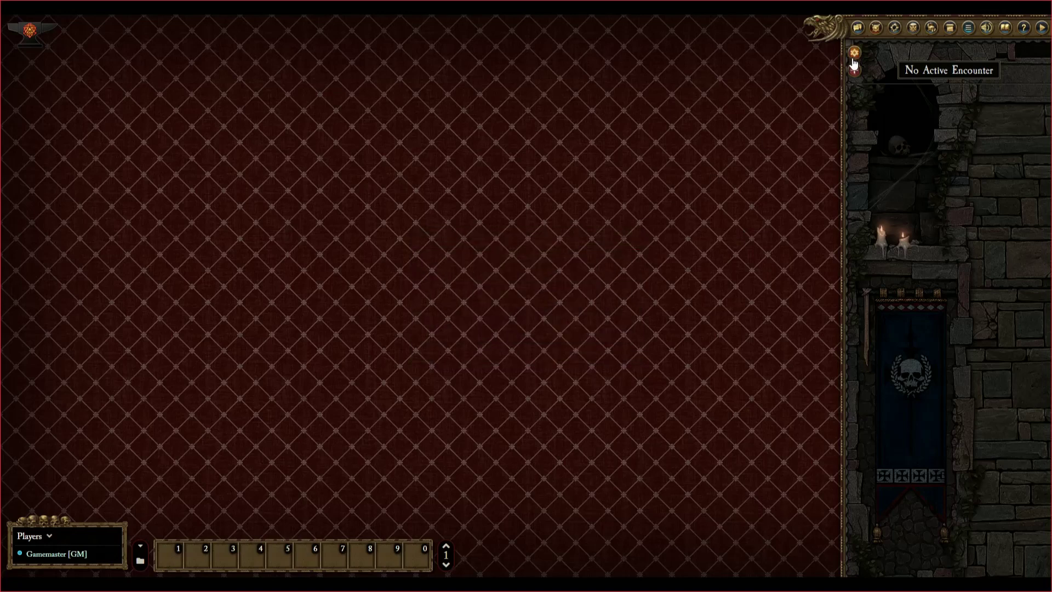
# Look through the world's scene, actor, item, journal, table and playlist directories, ending at the compendium list.
pyautogui.click(894, 28)
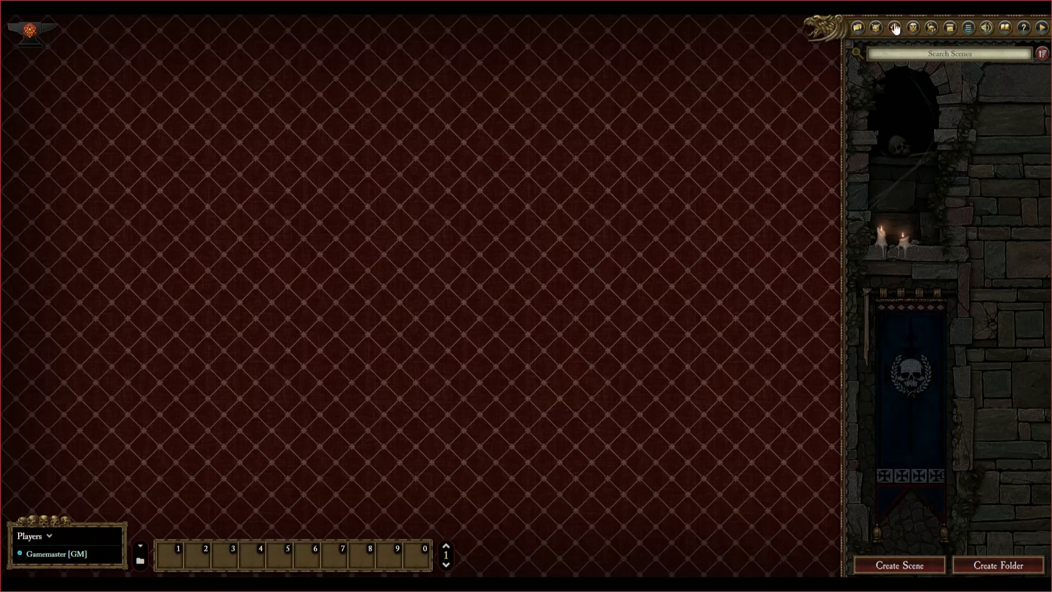
pyautogui.click(912, 28)
pyautogui.click(934, 30)
pyautogui.click(968, 30)
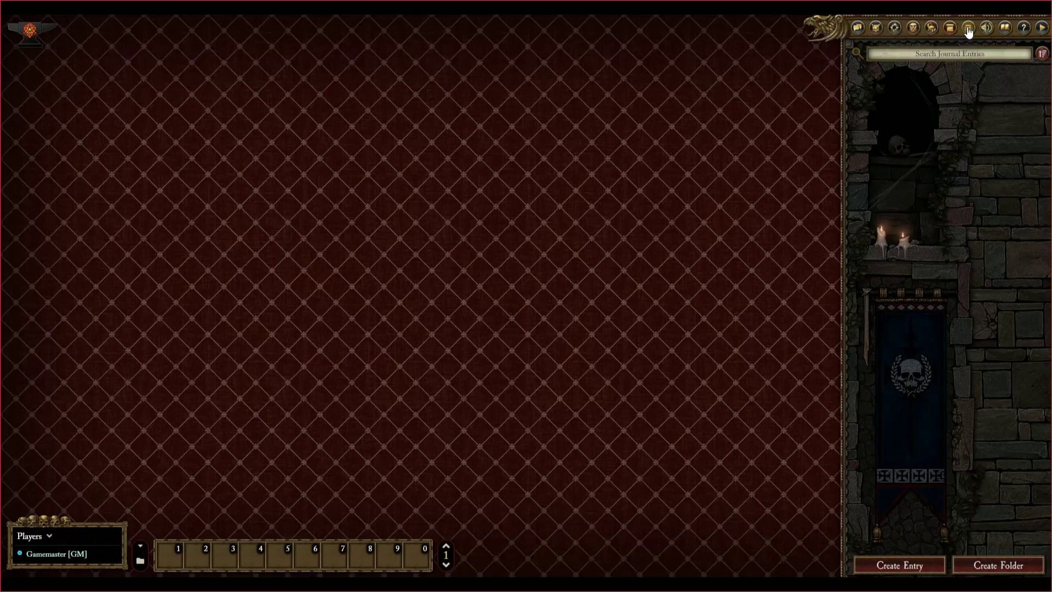
pyautogui.click(968, 31)
pyautogui.click(987, 29)
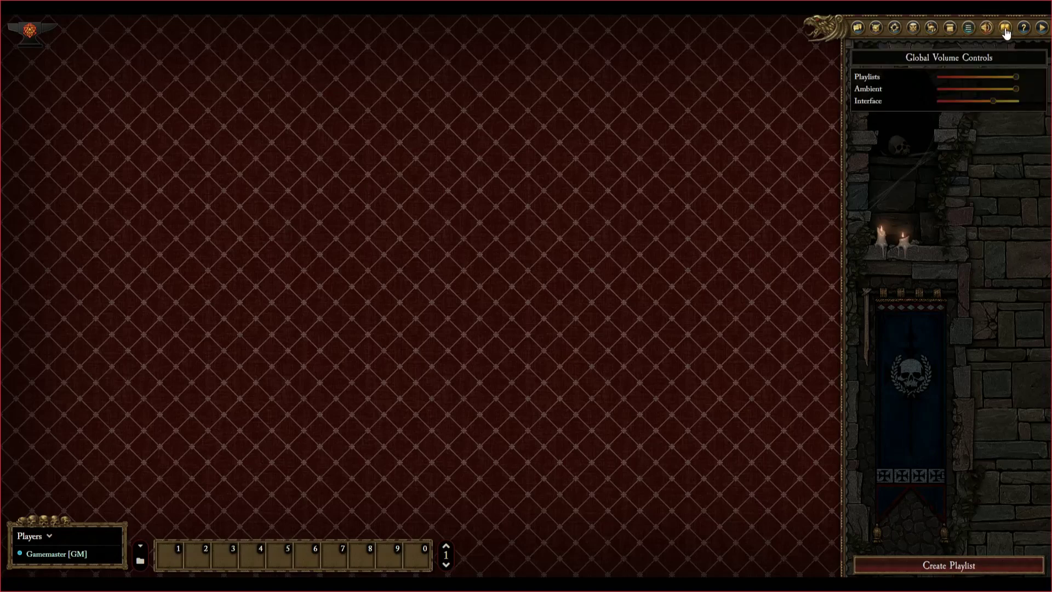
pyautogui.click(1006, 31)
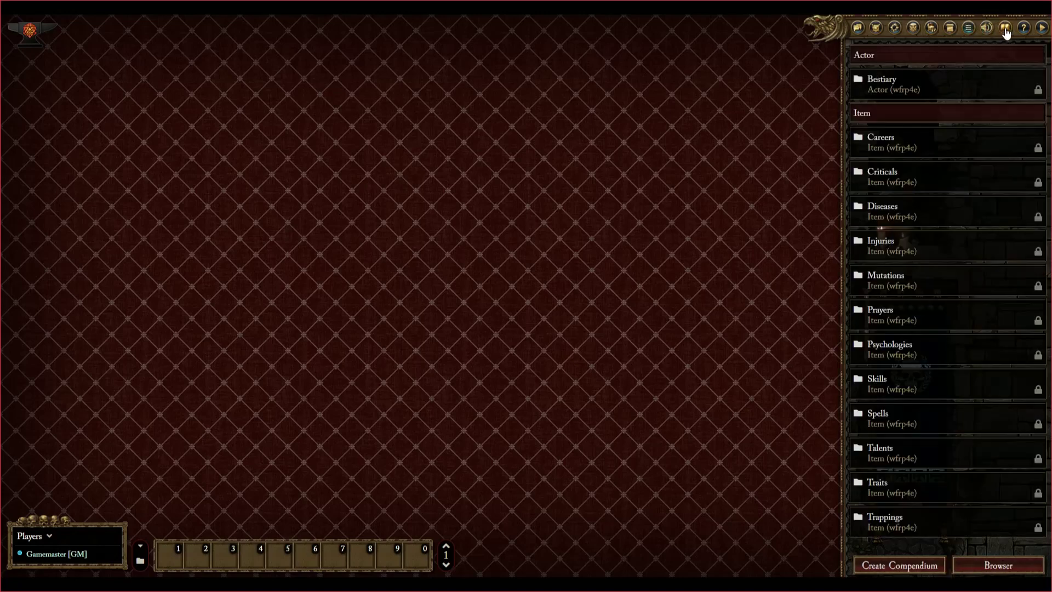
# View the Bloodletter of Khorne creature sheet in the Bestiary compendium and close the sheet.
pyautogui.click(890, 83)
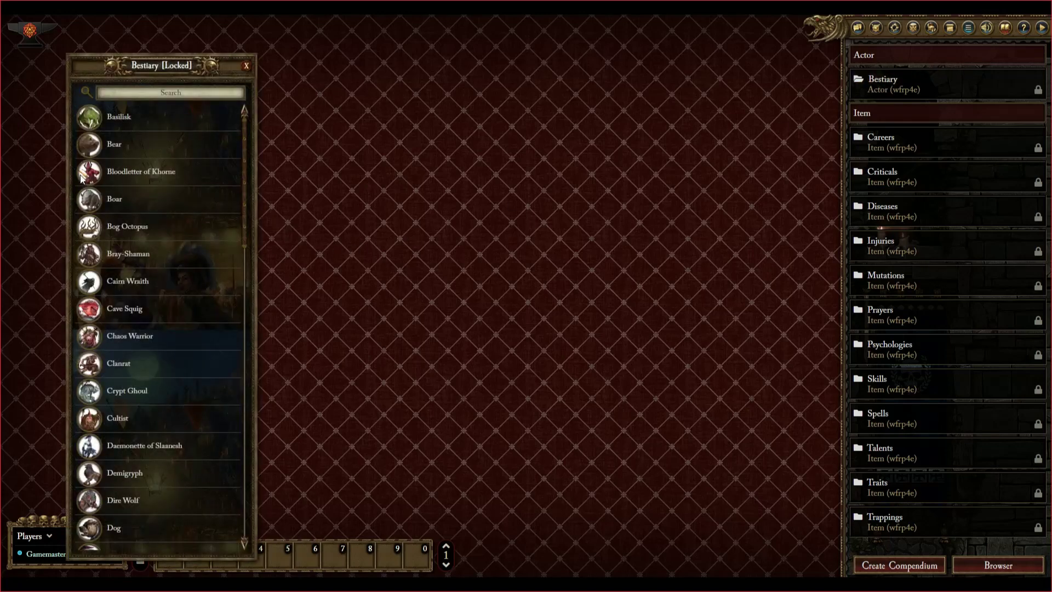
pyautogui.click(109, 174)
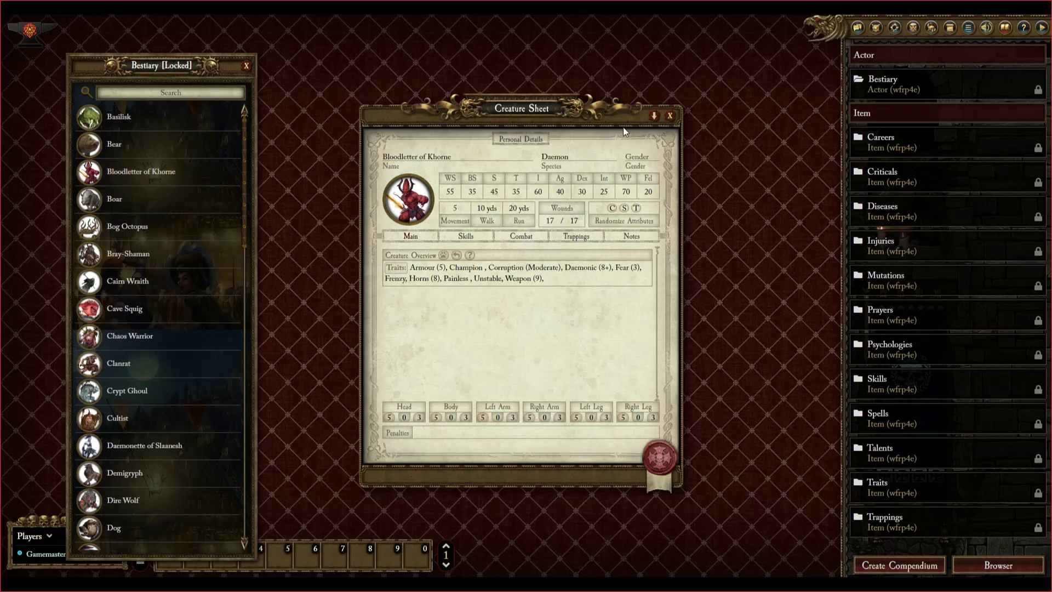
pyautogui.click(671, 116)
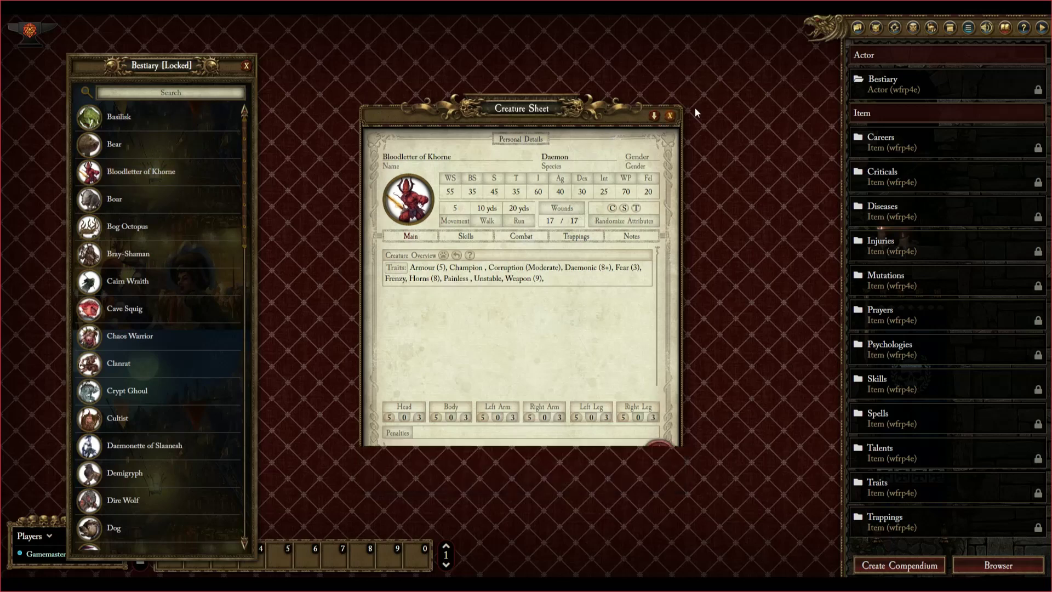
# Leave the Warhammer world through its game settings and return to the setup screen.
pyautogui.click(1041, 28)
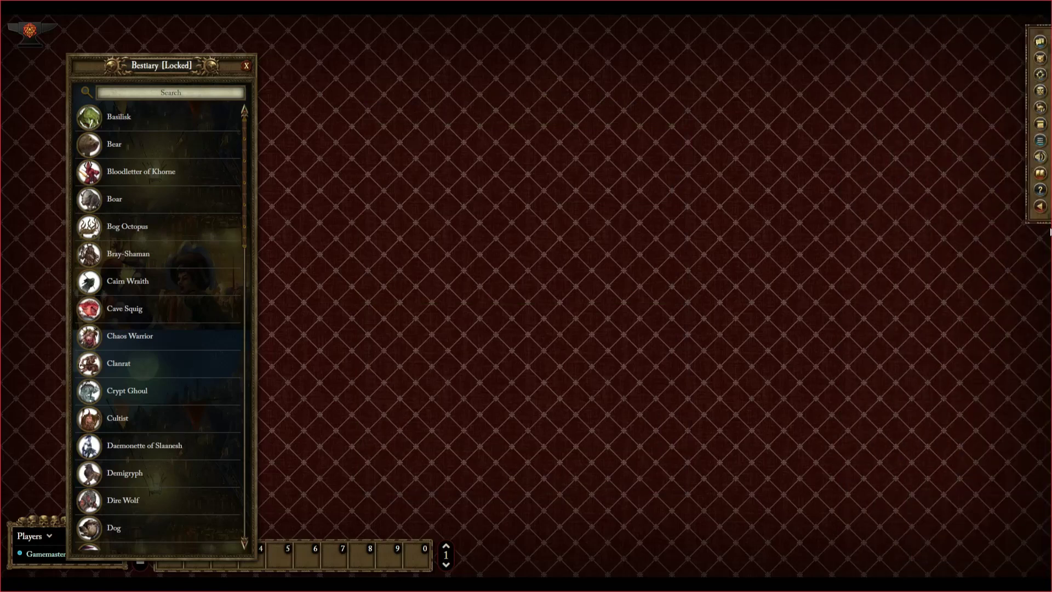
pyautogui.click(1040, 186)
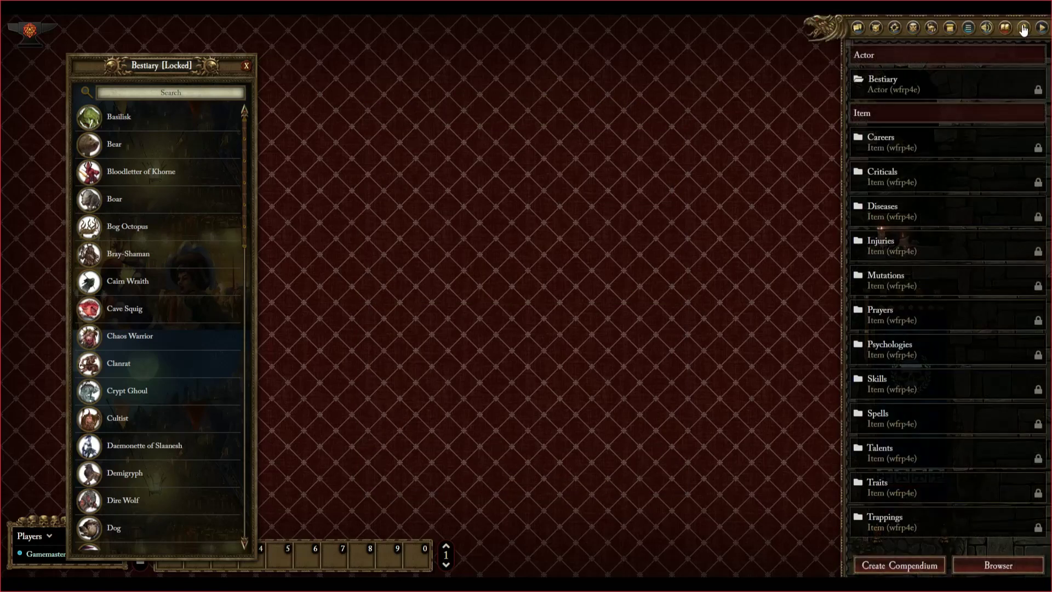
pyautogui.click(1023, 28)
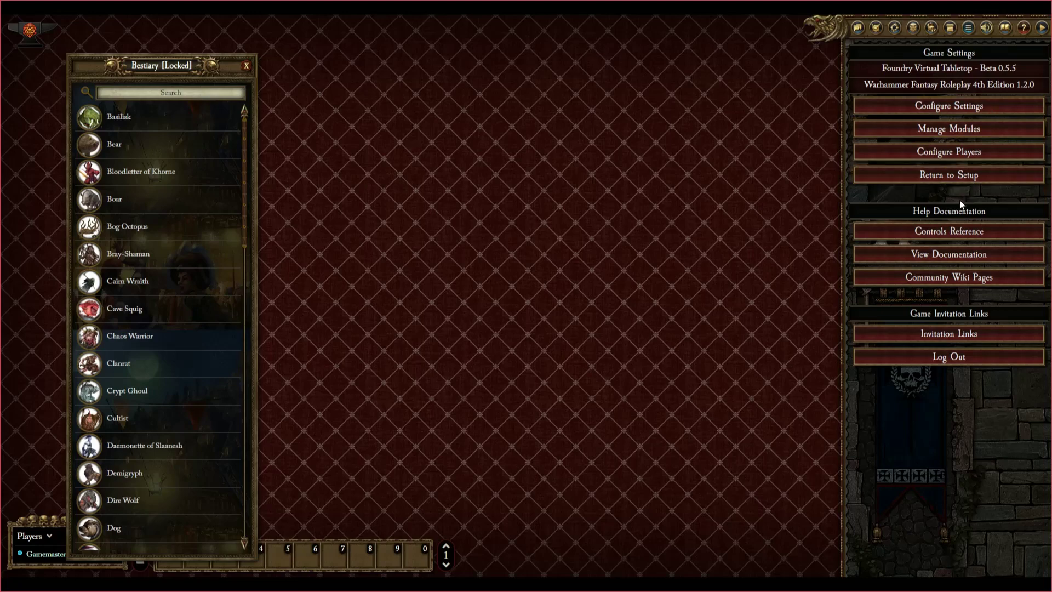
pyautogui.click(938, 175)
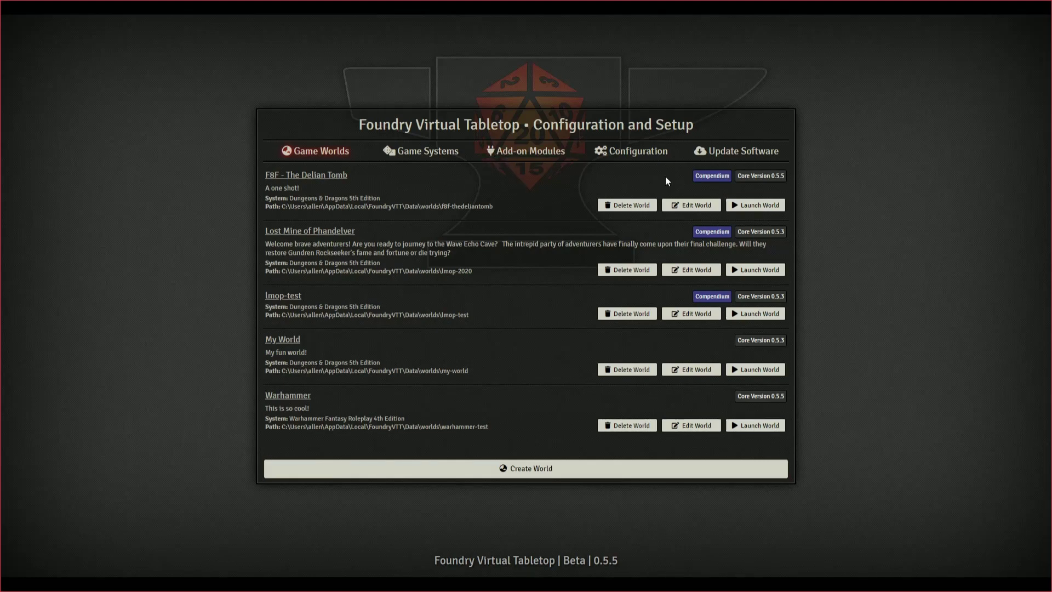
# Update all installed add-on modules and review the module list after dismissing the notifications.
pyautogui.click(529, 150)
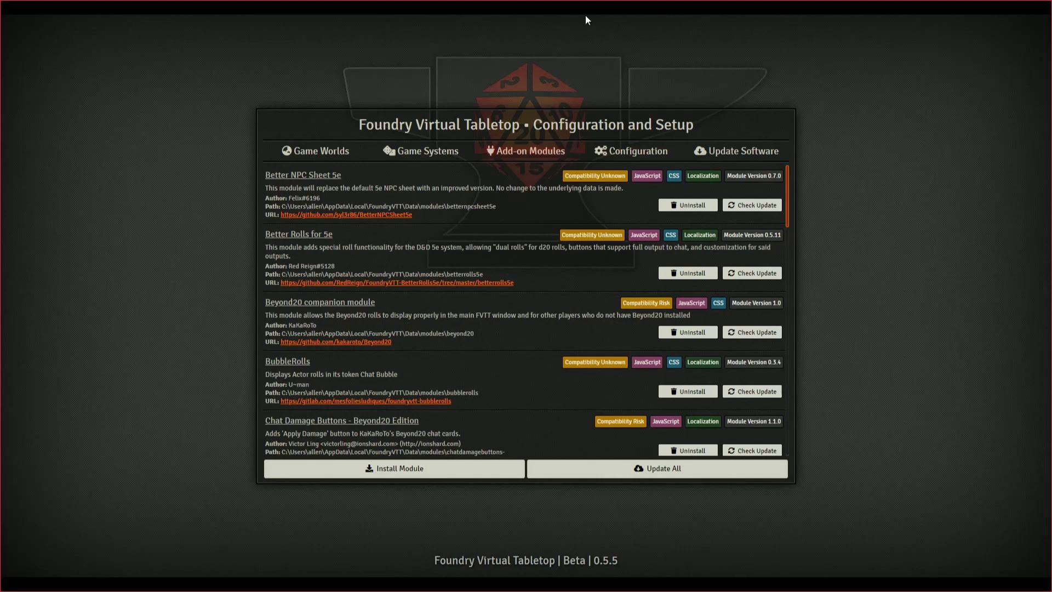
pyautogui.click(650, 469)
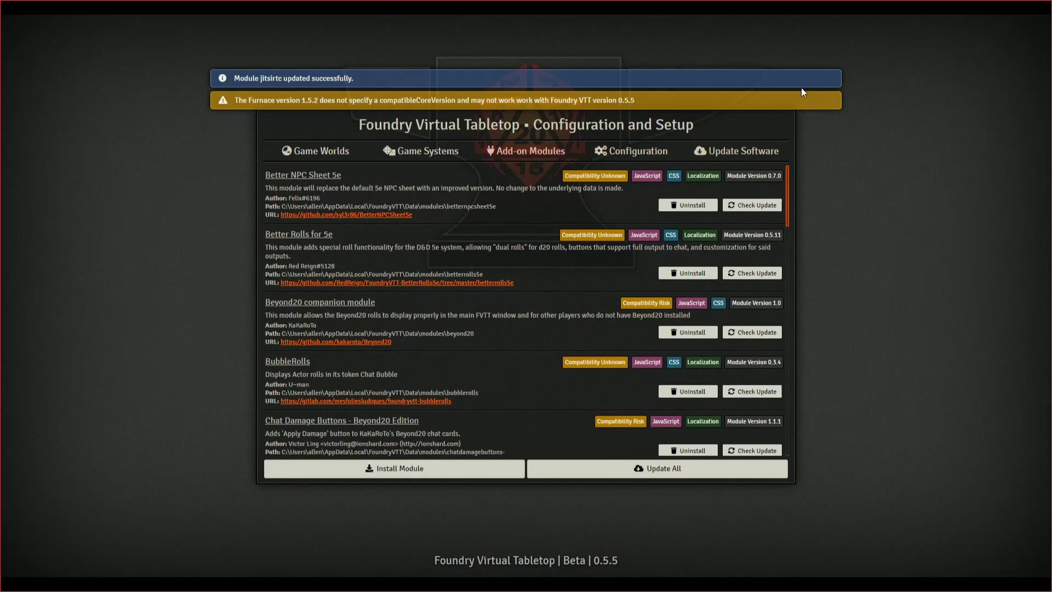
pyautogui.click(827, 103)
pyautogui.click(814, 79)
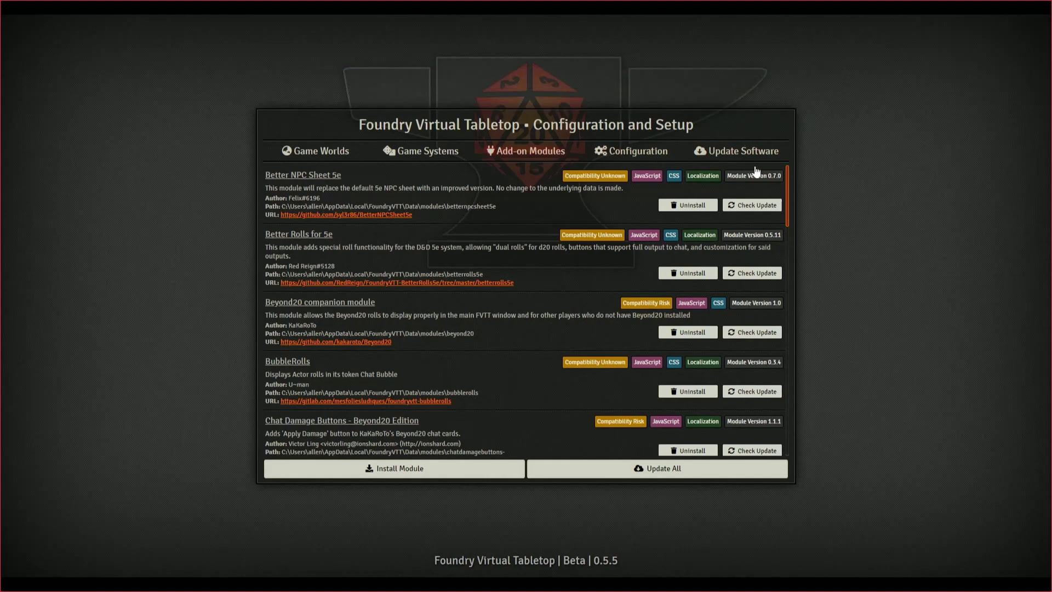
pyautogui.scroll(-5, 758, 328)
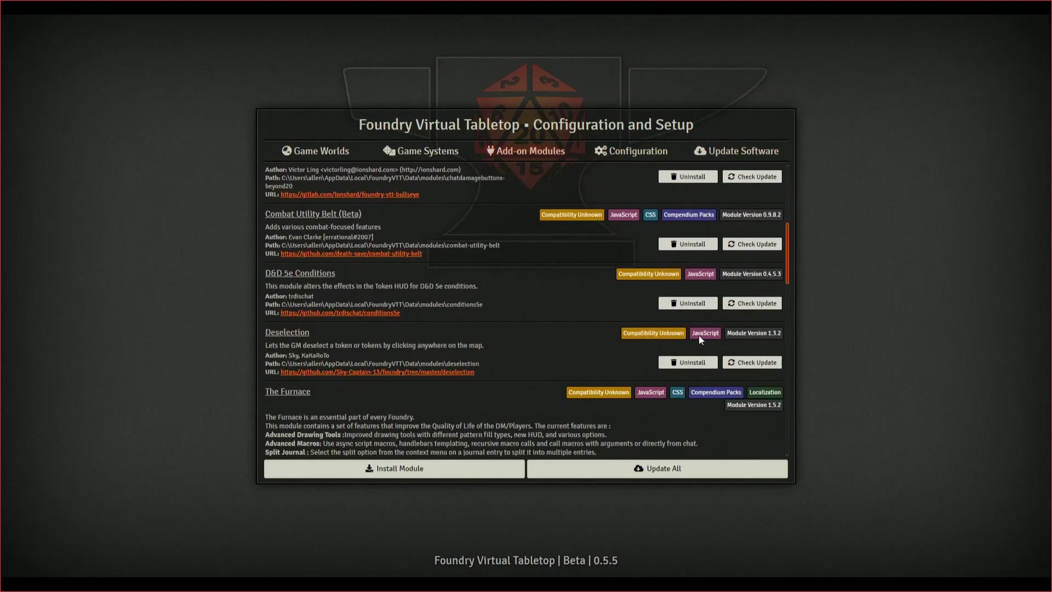
pyautogui.scroll(-3, 698, 336)
pyautogui.scroll(-5, 597, 358)
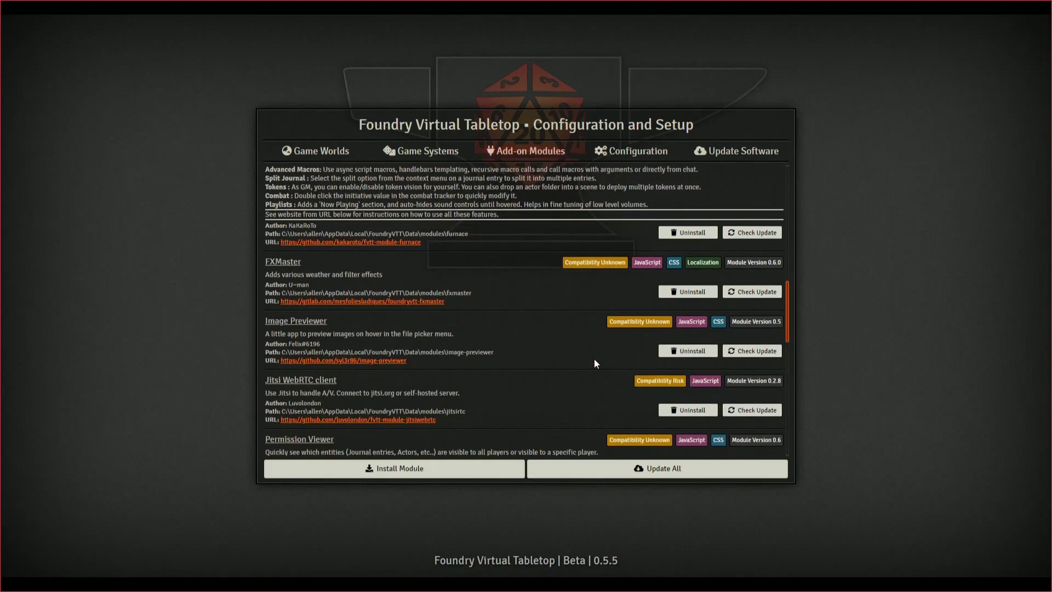
pyautogui.scroll(-10, 587, 350)
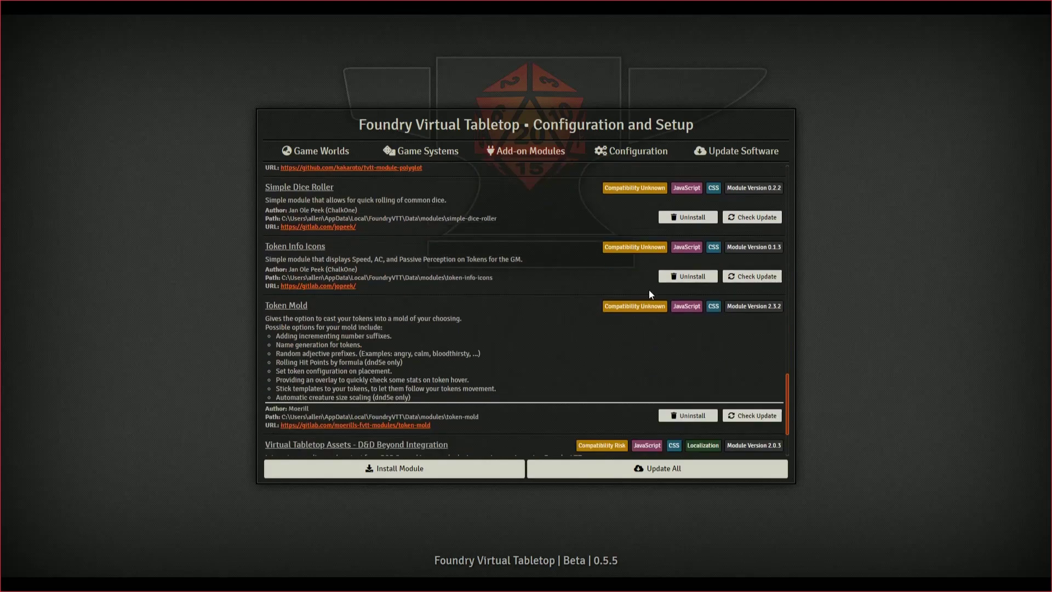
pyautogui.scroll(5, 478, 296)
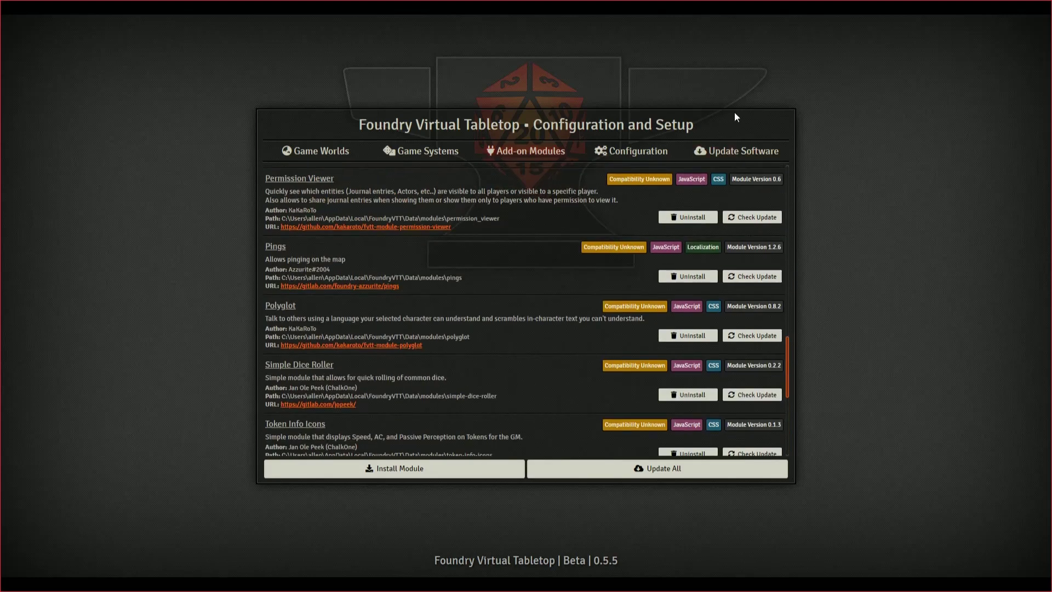
# Launch the F8F - The Delian Tomb world and join the session as Gamemaster with the access key.
pyautogui.click(322, 156)
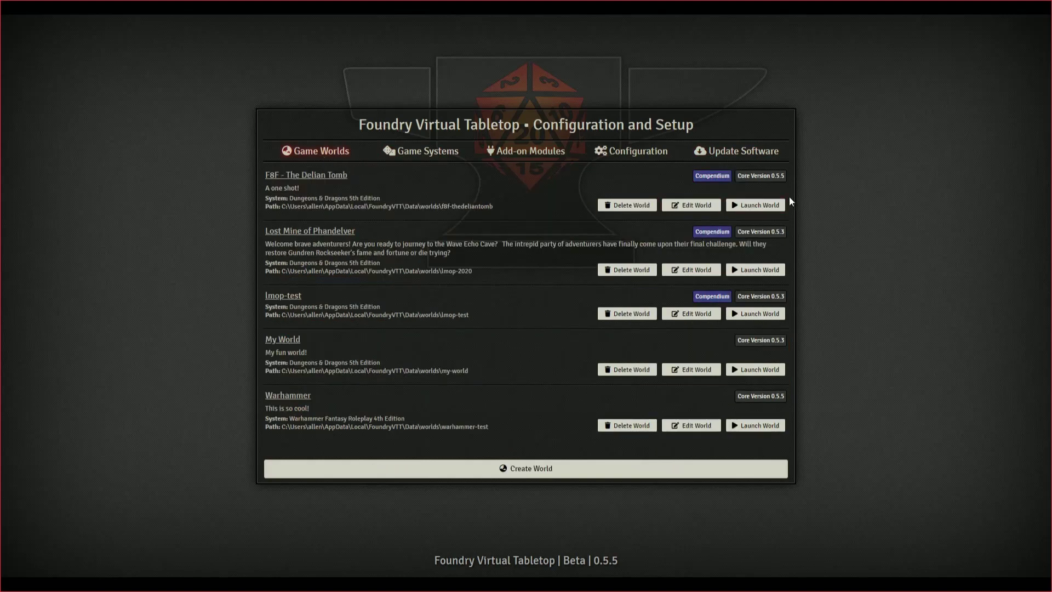
pyautogui.click(743, 206)
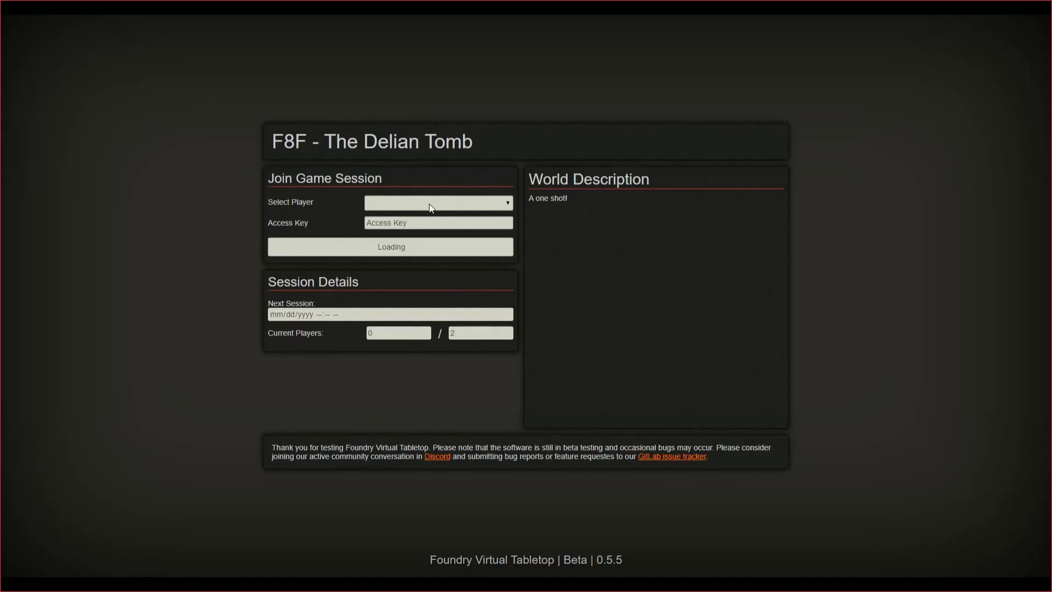
pyautogui.click(402, 225)
pyautogui.write('•••')
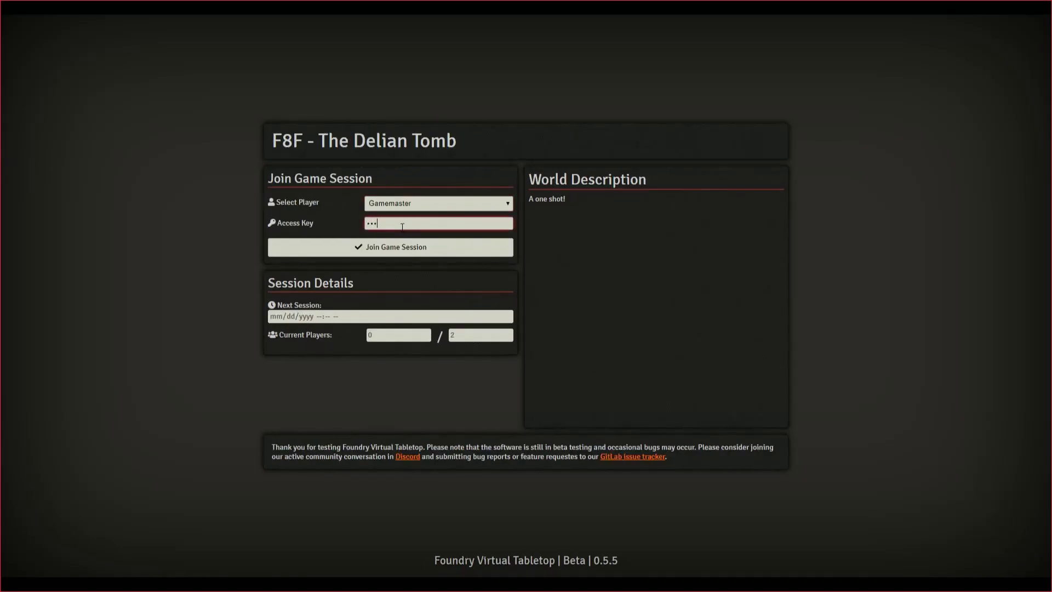
pyautogui.write('••••••••••••••••')
pyautogui.press('Return')
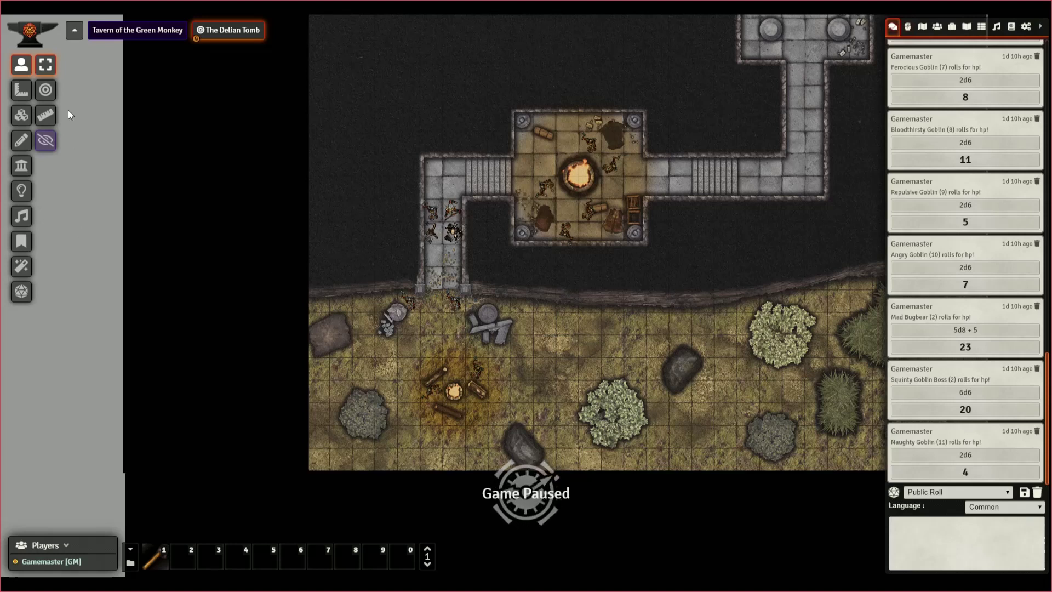
# View the world's combat tracker and its scene directory.
pyautogui.click(21, 90)
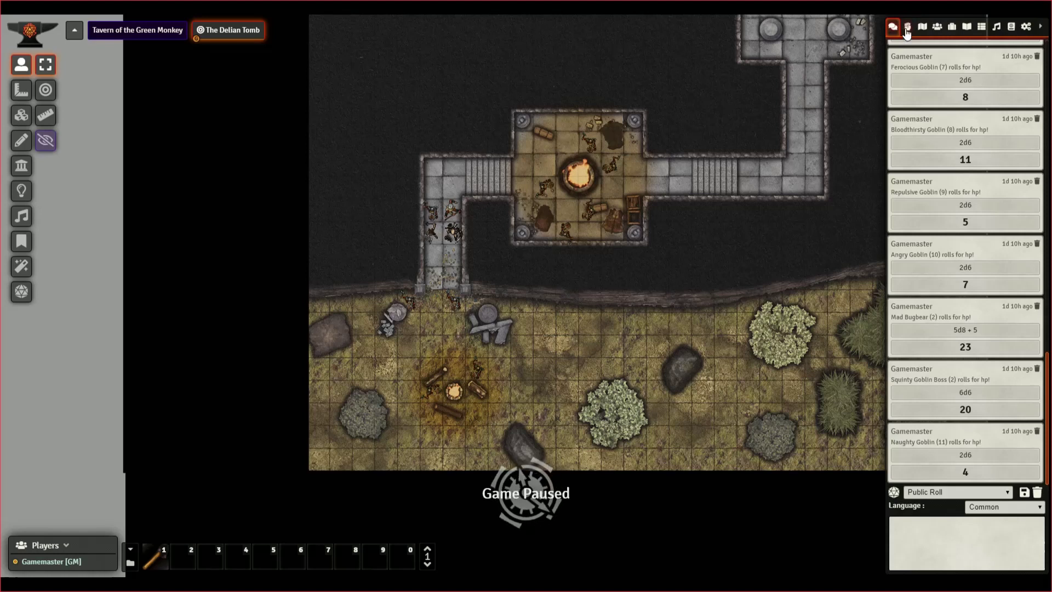
pyautogui.click(908, 31)
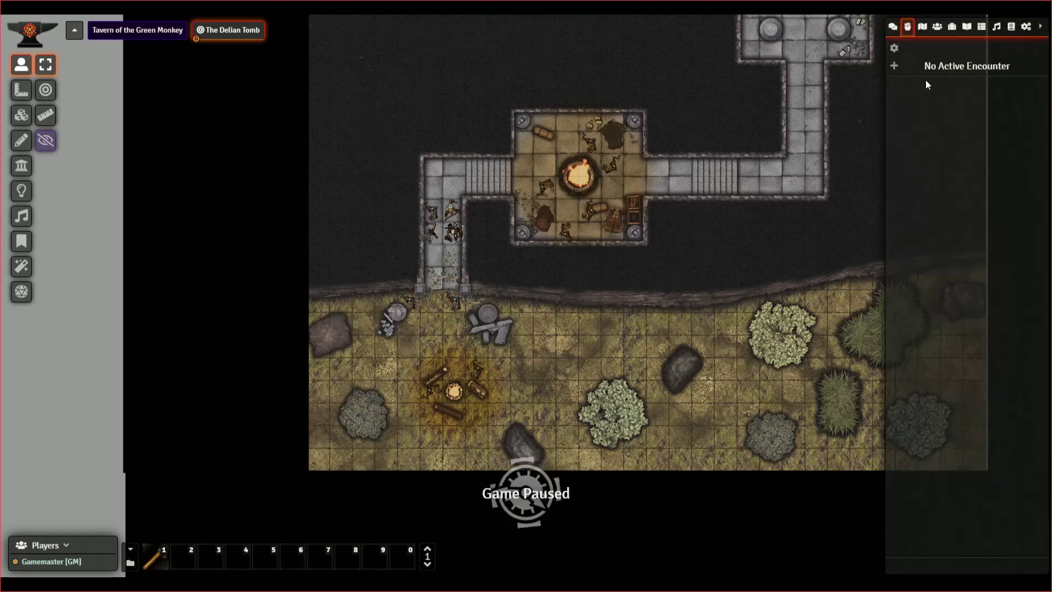
pyautogui.click(922, 28)
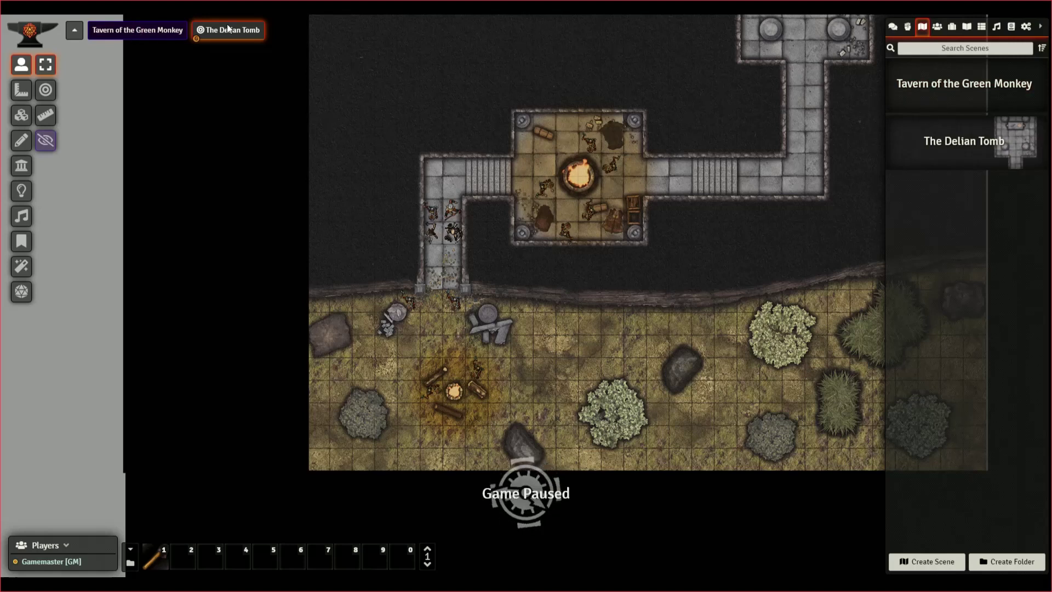
# Open the configuration of The Delian Tomb scene and bring up its grid configuration tool.
pyautogui.rightClick(962, 144)
pyautogui.click(929, 179)
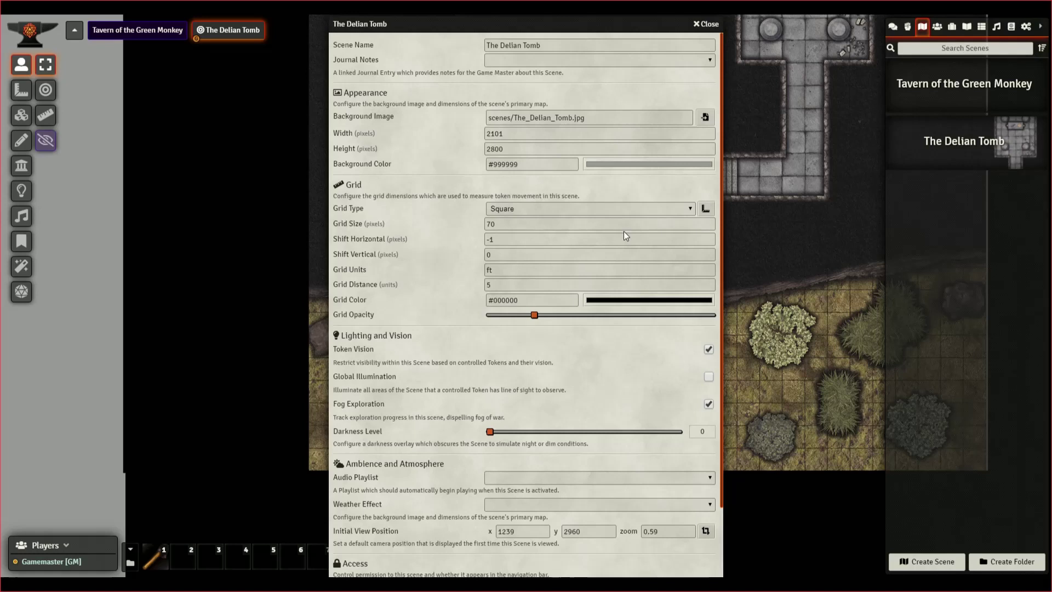
pyautogui.click(705, 208)
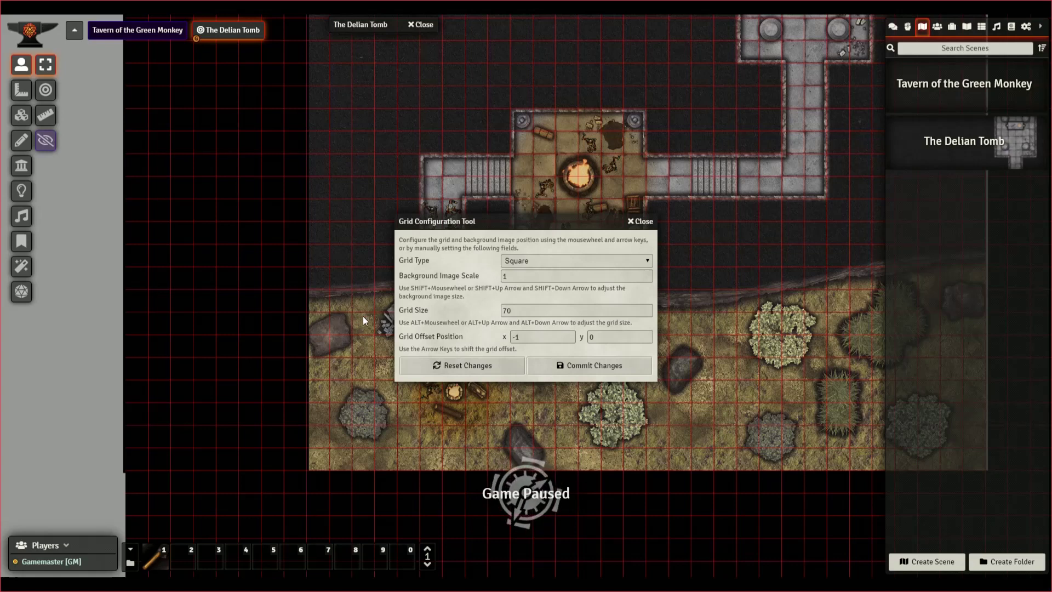
# Try background image scales of 0.95 and 1.05 for the scene, returning the scale to 1.
pyautogui.hotkey('shift', 'Down')
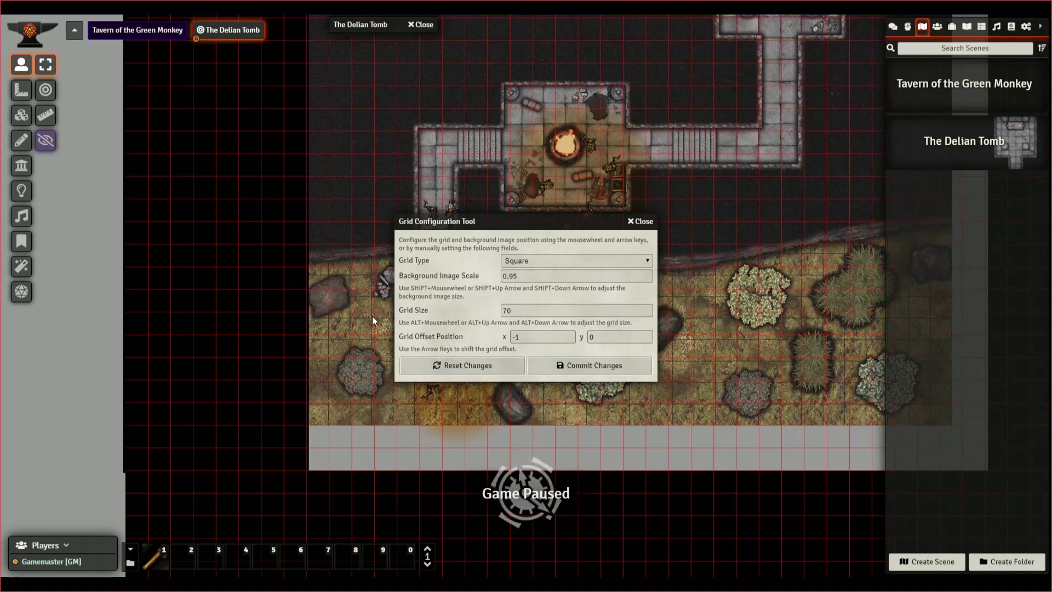
pyautogui.hotkey('shift', 'Up')
pyautogui.hotkey('shift', 'Up')
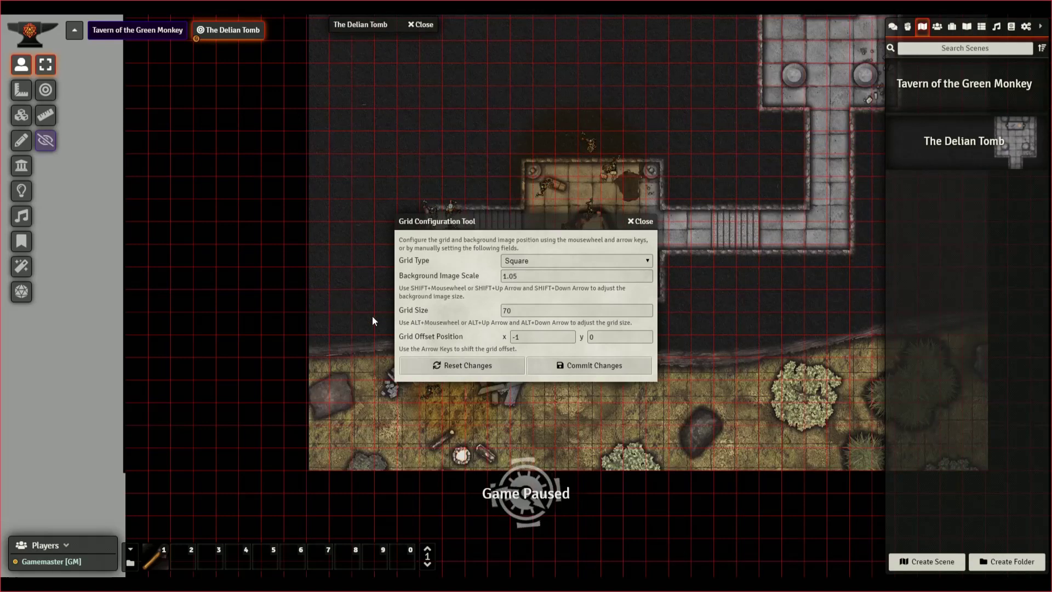
pyautogui.hotkey('shift', 'Down')
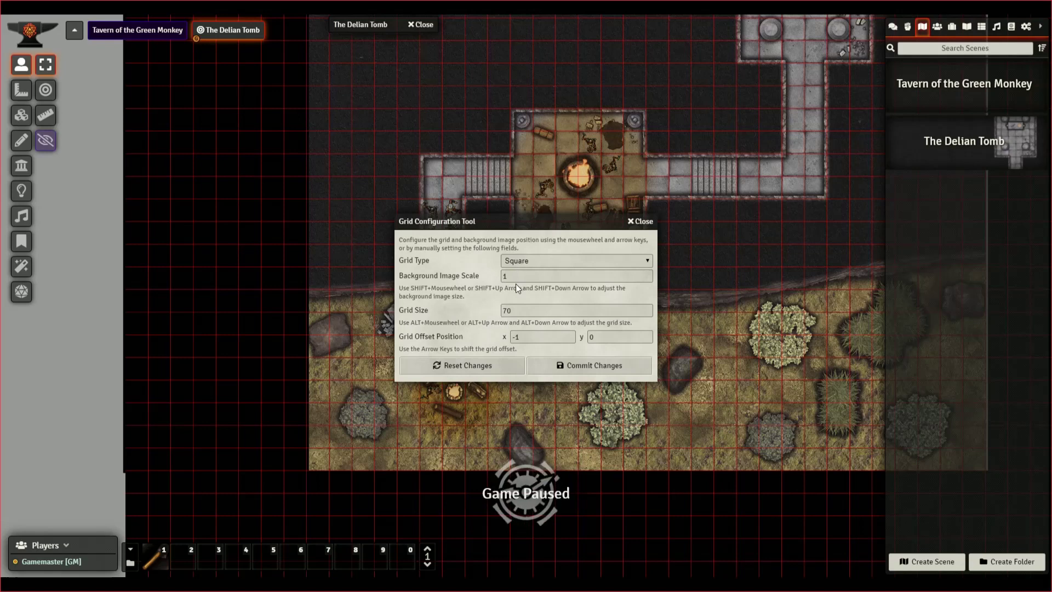
pyautogui.hotkey('shift', 'Down')
pyautogui.hotkey('shift', 'Up')
pyautogui.hotkey('shift', 'Up')
pyautogui.hotkey('shift', 'Down')
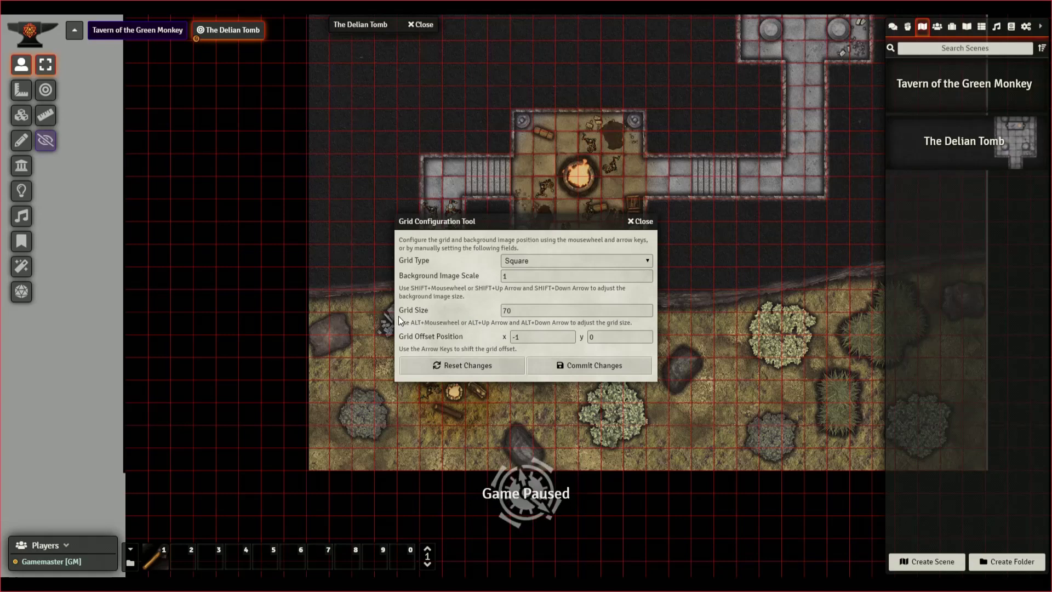
# Try grid sizes of 69 and 71, return the size to 70, and close the grid tool without committing.
pyautogui.hotkey('alt', 'Down')
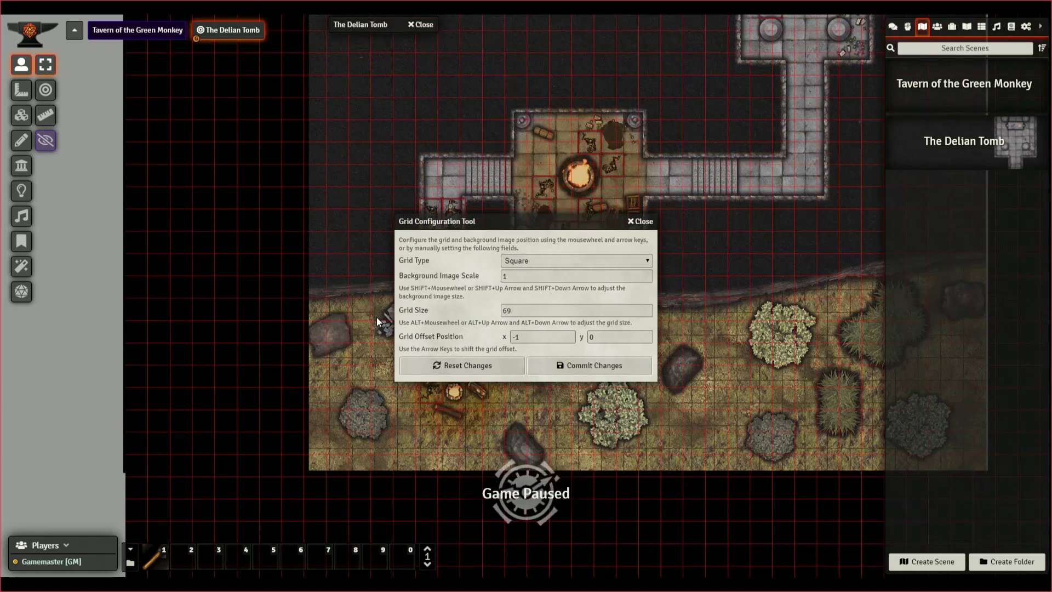
pyautogui.hotkey('alt', 'Up')
pyautogui.hotkey('alt', 'Up')
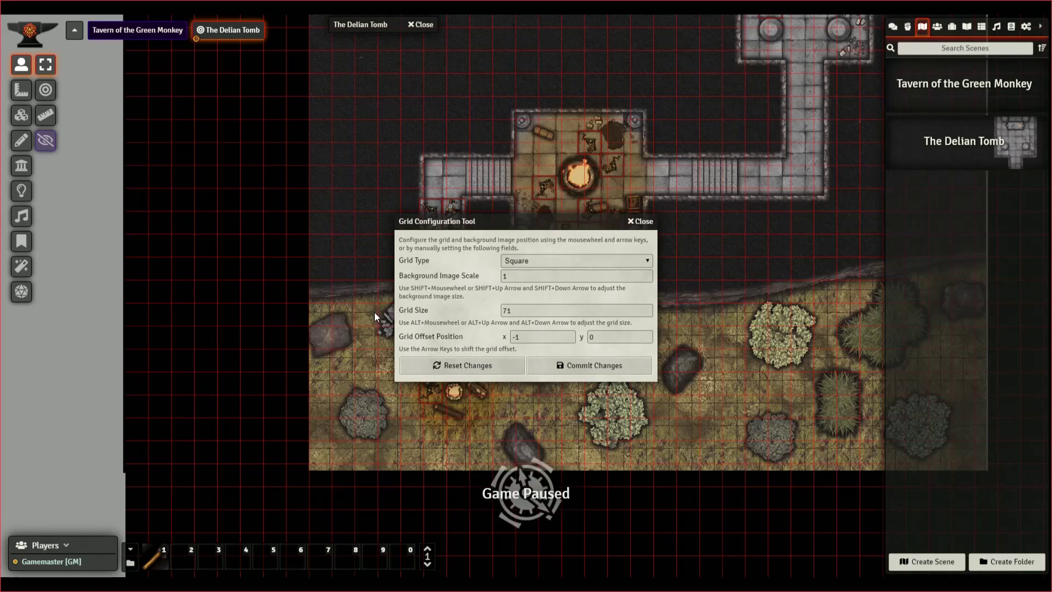
pyautogui.hotkey('alt', 'Down')
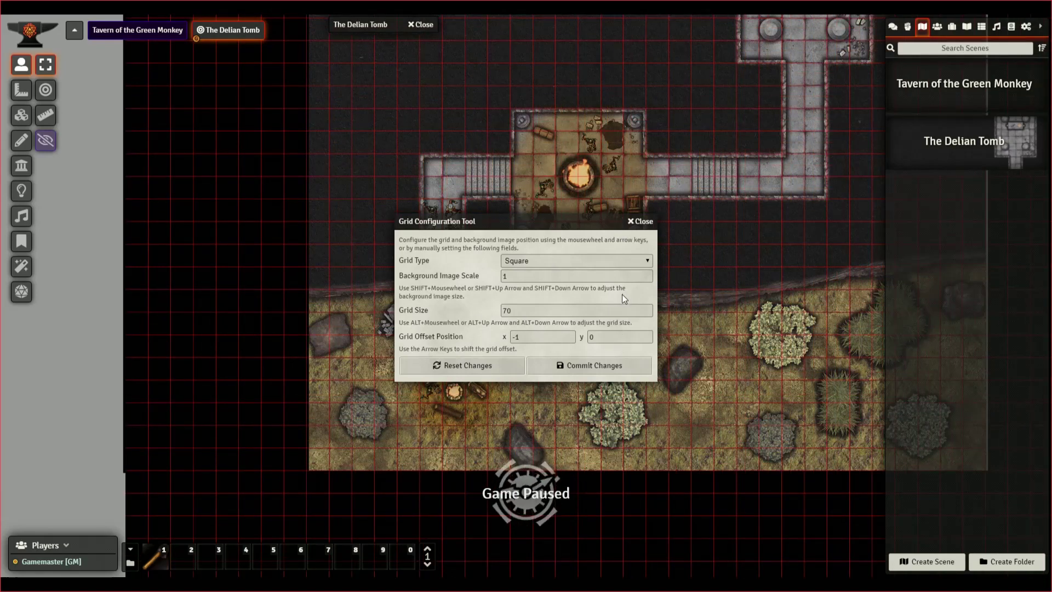
pyautogui.click(641, 222)
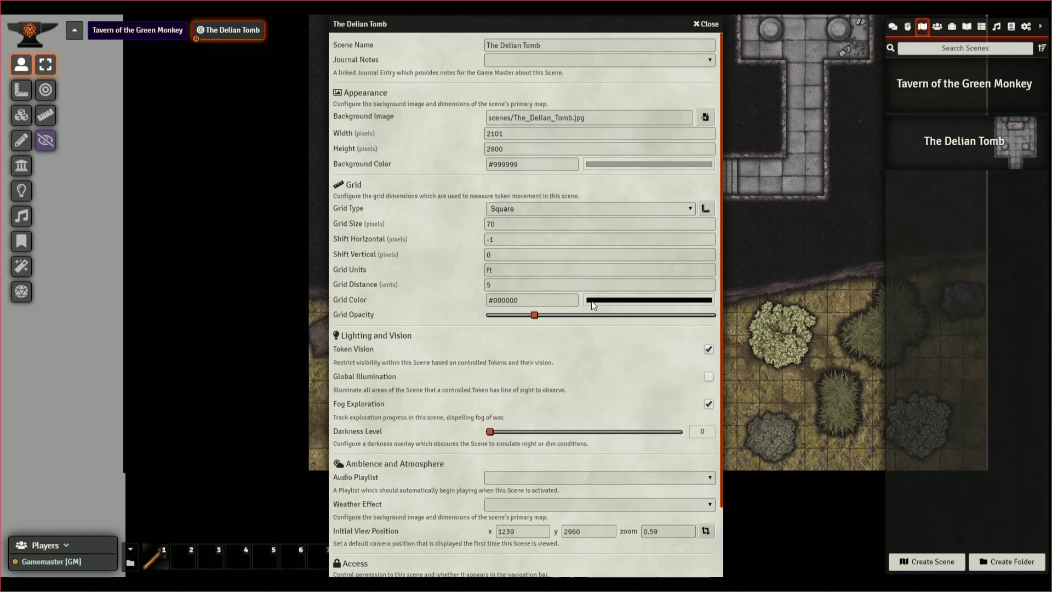
# Choose a weather effect for The Delian Tomb scene and save the scene configuration.
pyautogui.scroll(-1, 598, 364)
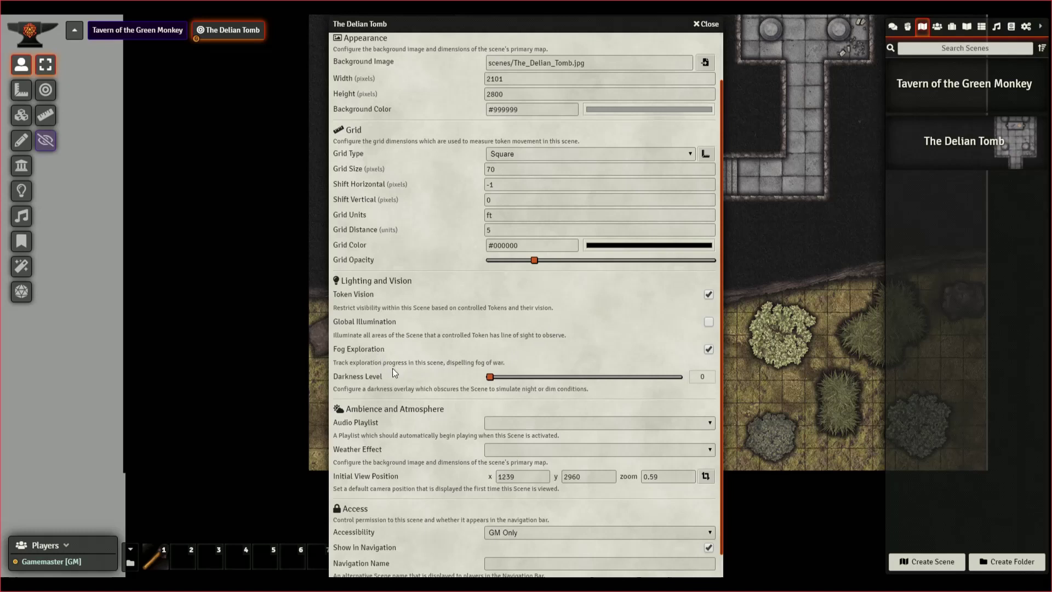
pyautogui.scroll(-1, 431, 383)
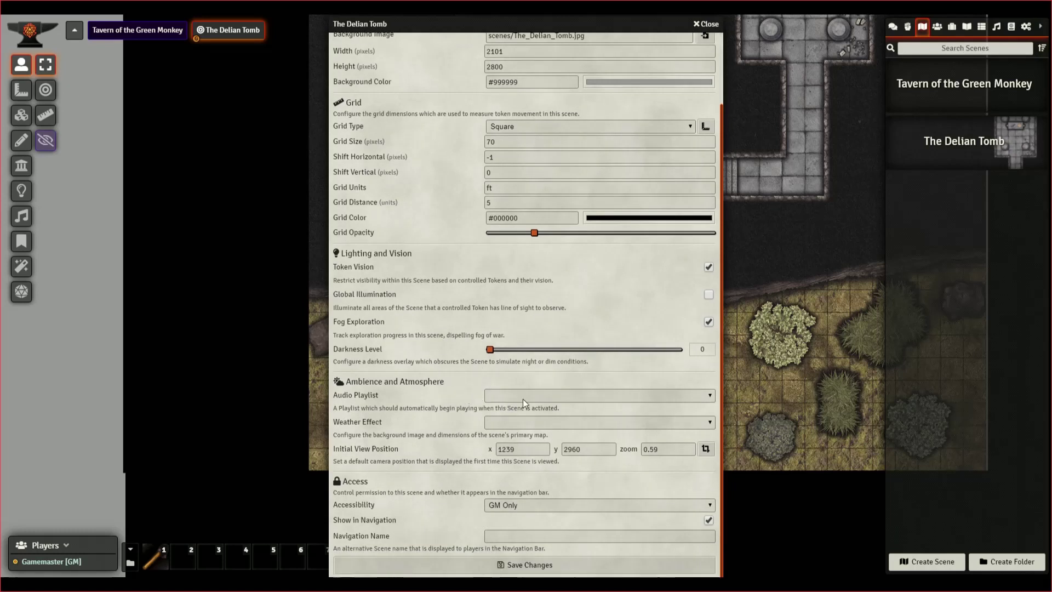
pyautogui.click(544, 394)
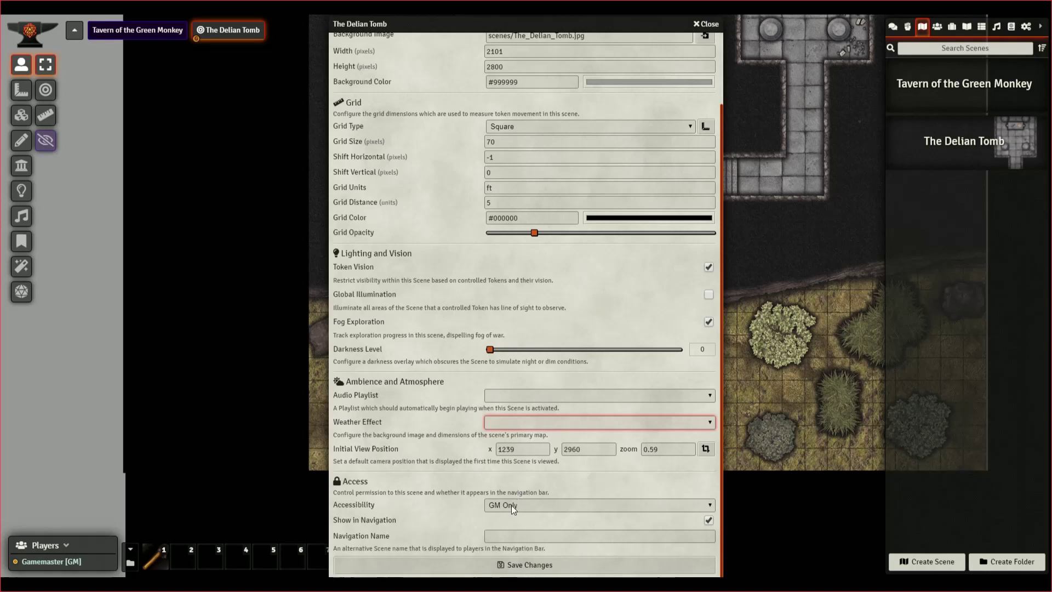
pyautogui.press('Down')
pyautogui.click(547, 566)
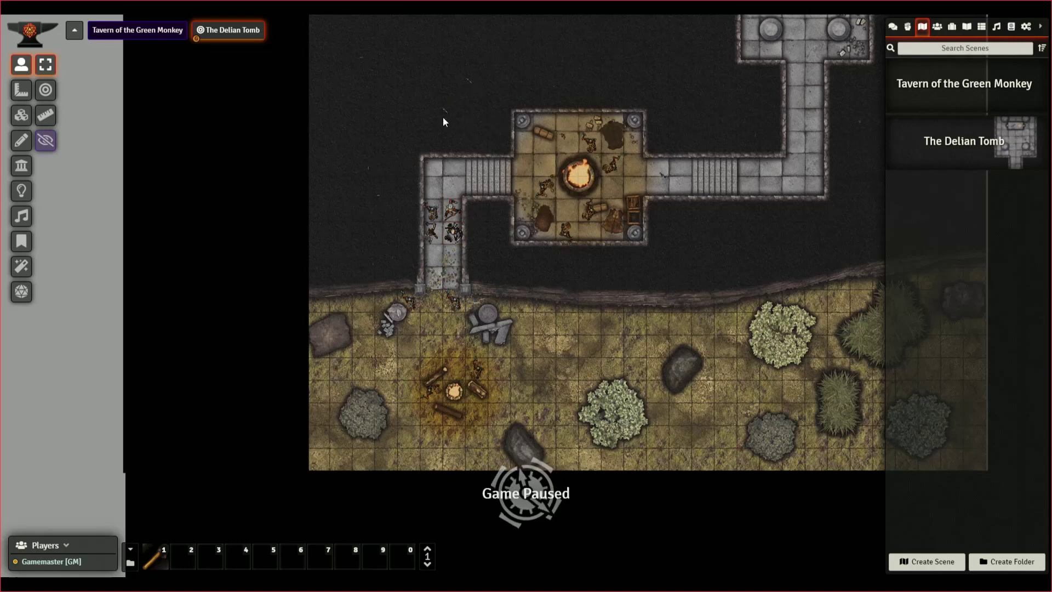
# Examine the weather effect across the Delian Tomb map and show the special effects tools.
pyautogui.scroll(3, 449, 219)
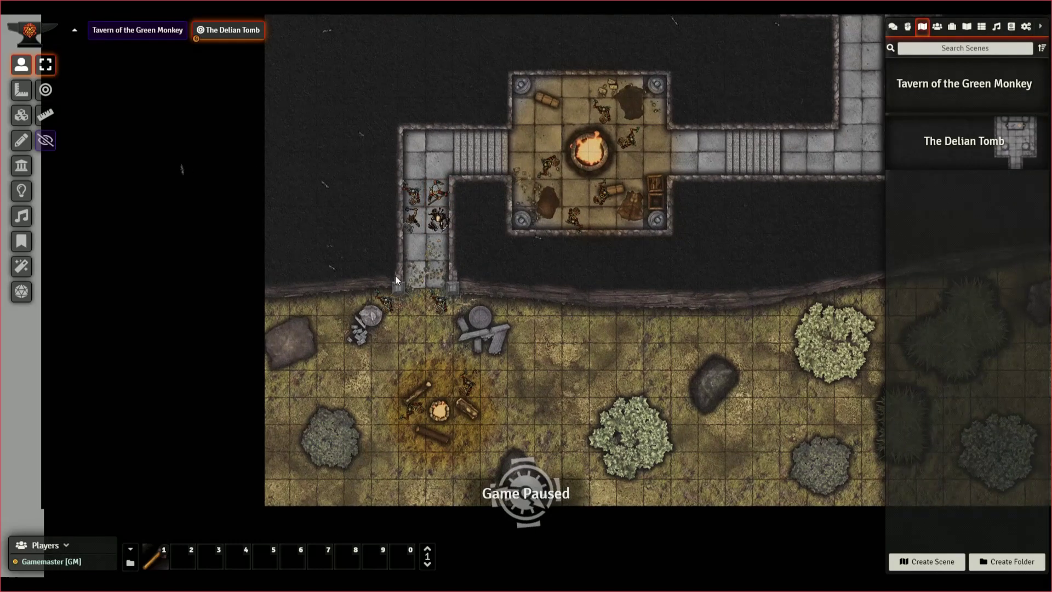
pyautogui.click(21, 268)
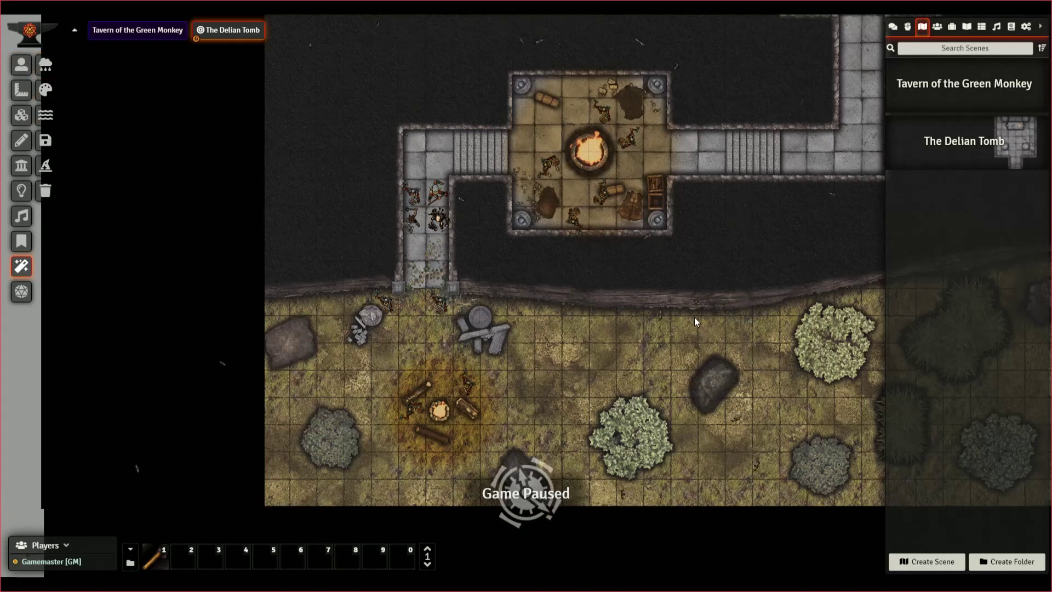
pyautogui.moveTo(769, 216); pyautogui.dragTo(748, 271)
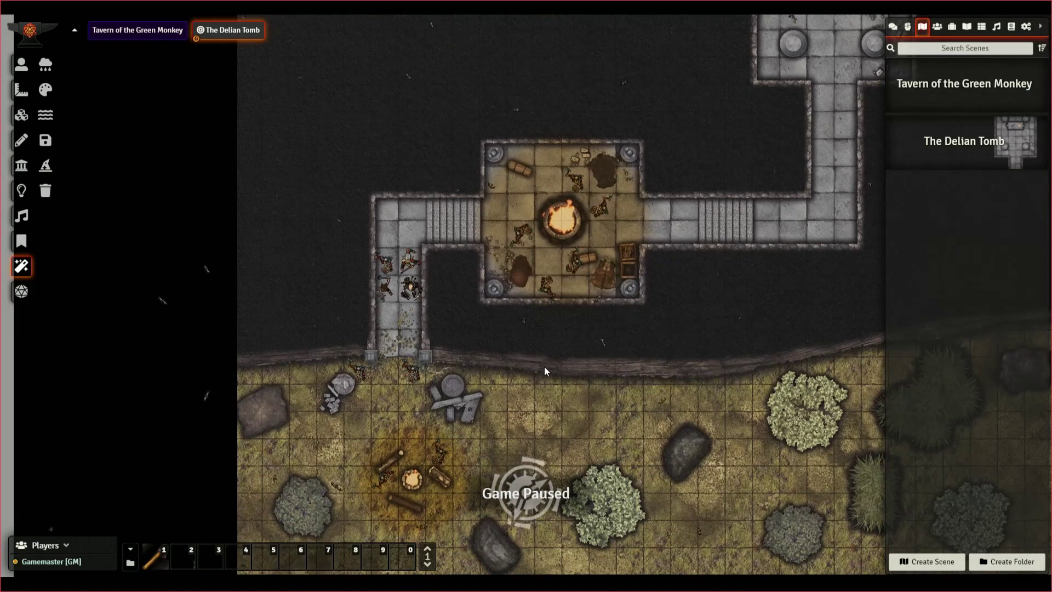
pyautogui.moveTo(525, 391); pyautogui.dragTo(551, 363)
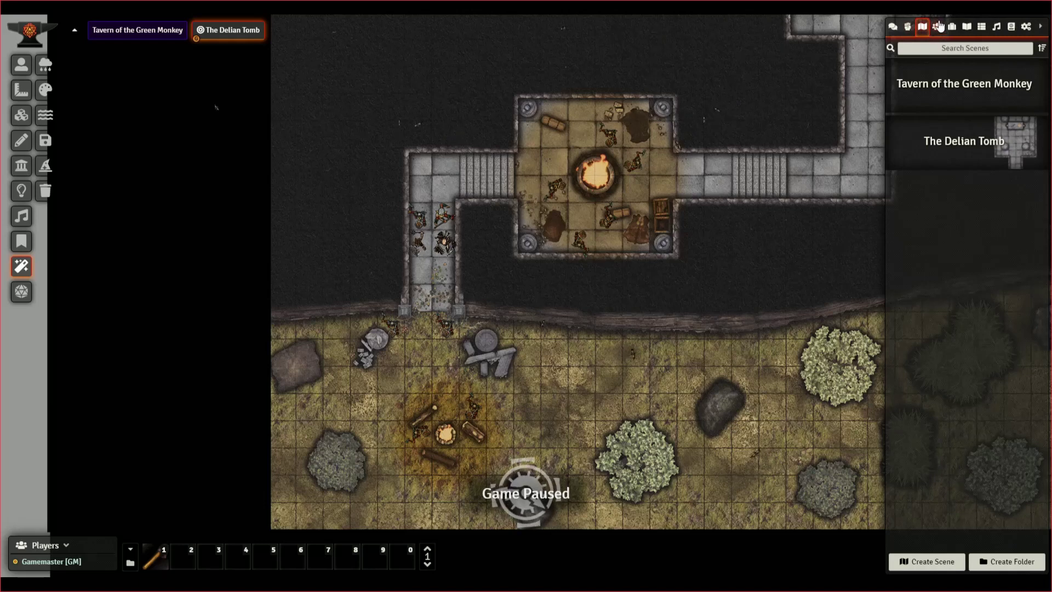
# Expand the D&D Beyond Import folder in the actor directory down to the Humanoid and Undead monsters.
pyautogui.click(937, 26)
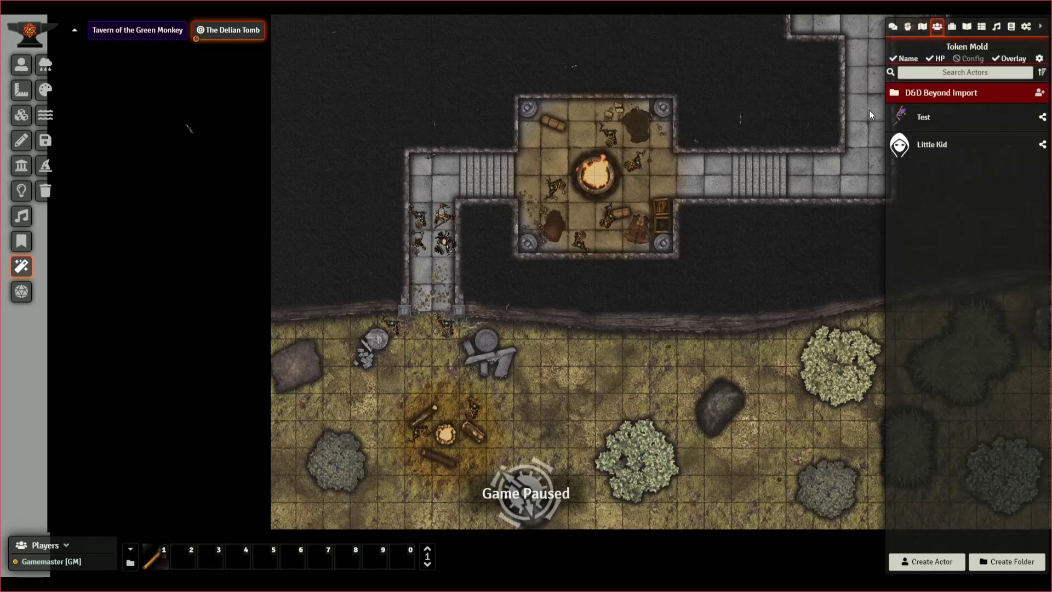
pyautogui.click(922, 92)
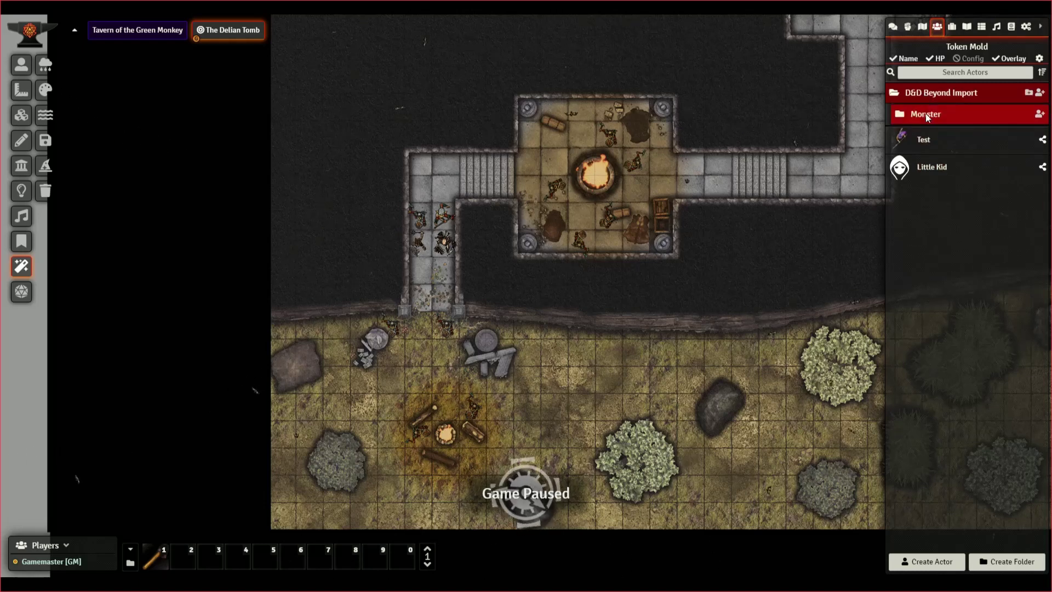
pyautogui.click(925, 115)
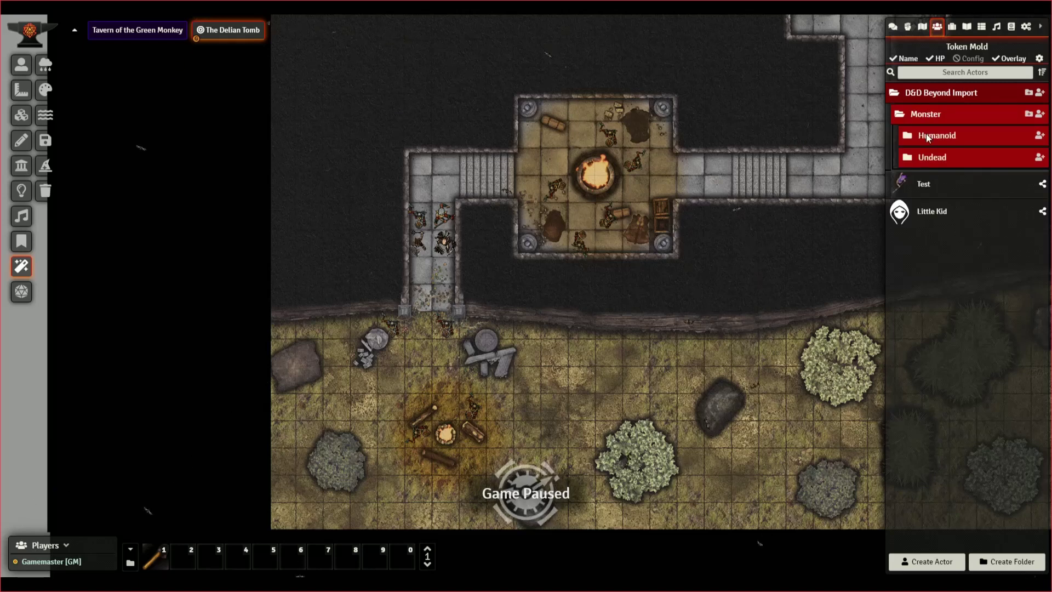
pyautogui.click(925, 135)
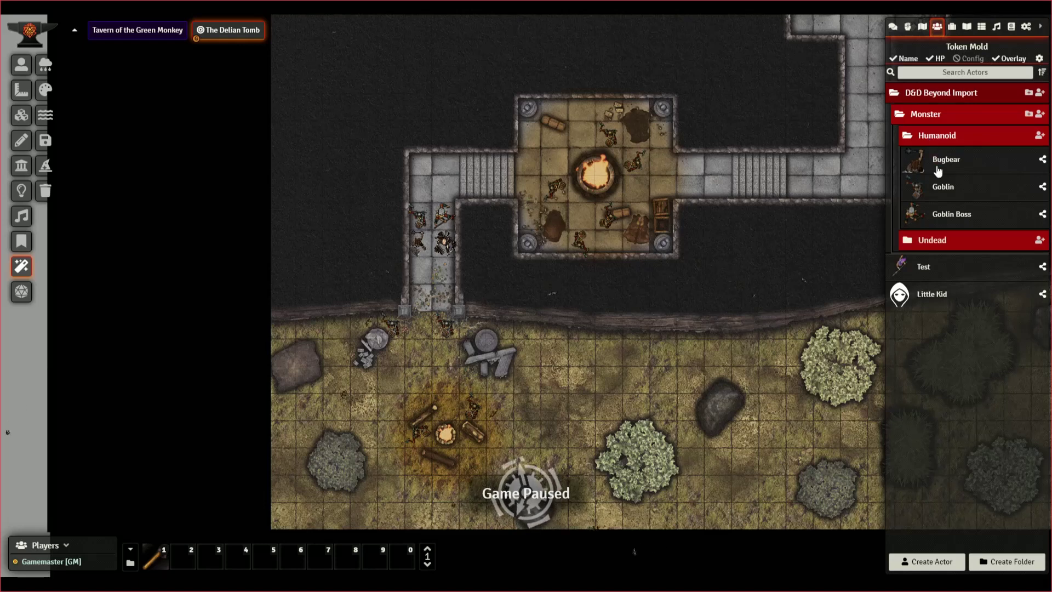
pyautogui.click(931, 242)
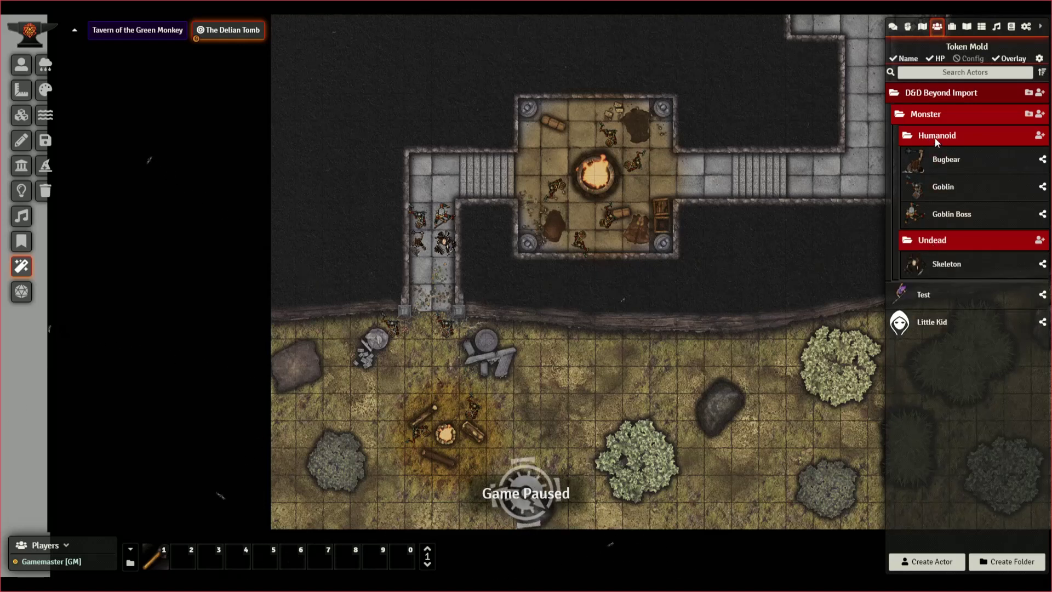
# View the Skeleton's character sheet and its prototype token settings, closing both windows.
pyautogui.click(948, 265)
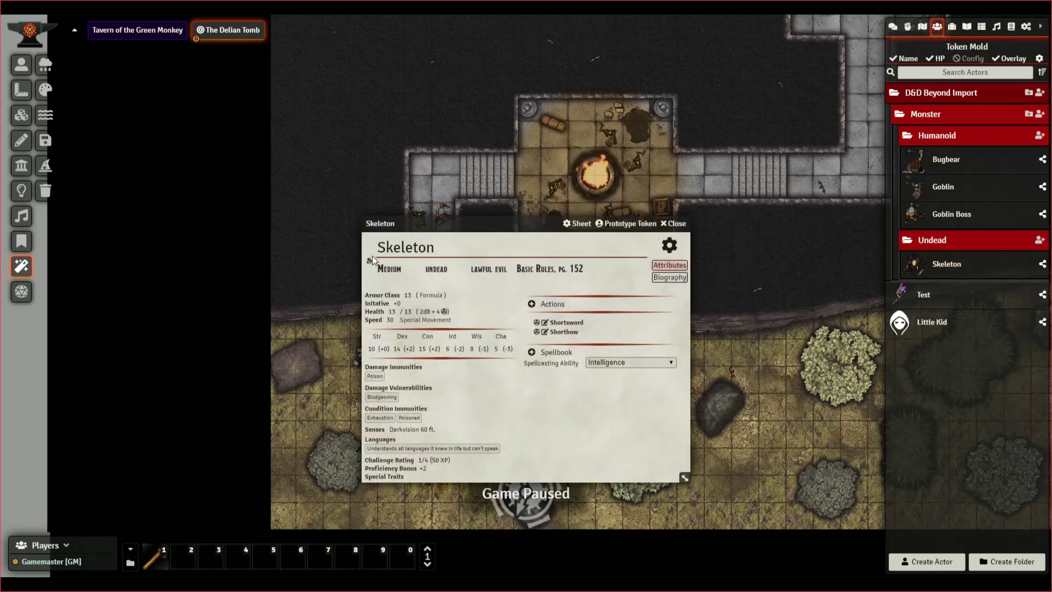
pyautogui.click(635, 224)
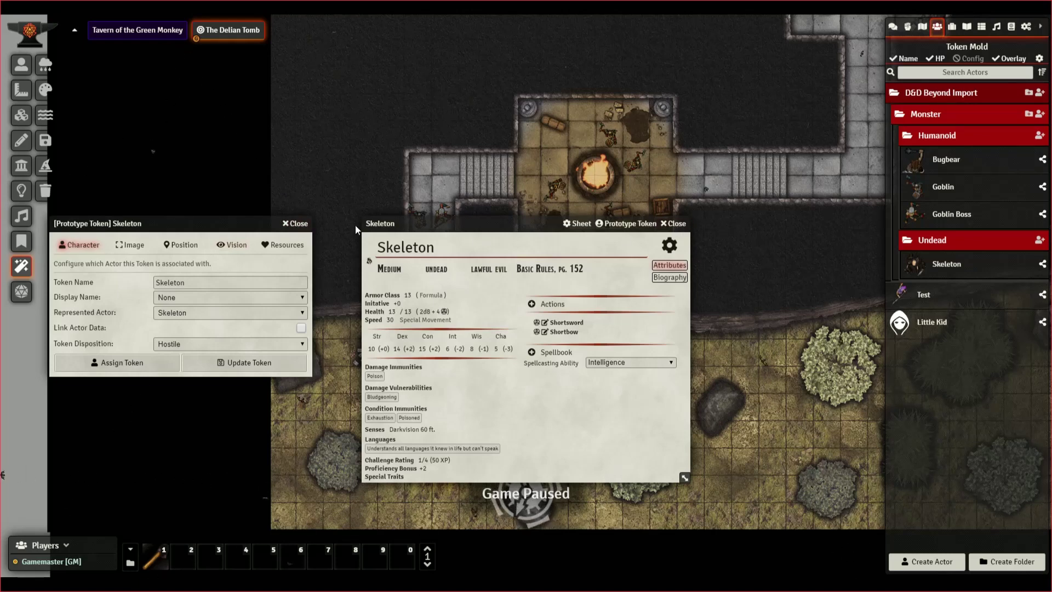
pyautogui.click(296, 224)
pyautogui.click(677, 224)
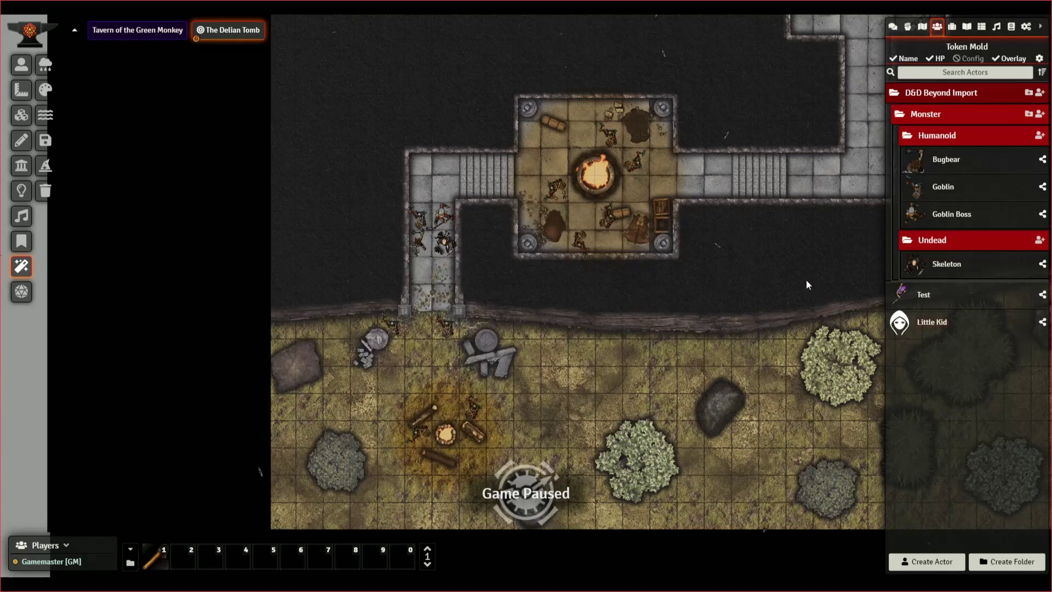
# Show the item directory and create a journal entry titled "Adventure Info".
pyautogui.click(952, 27)
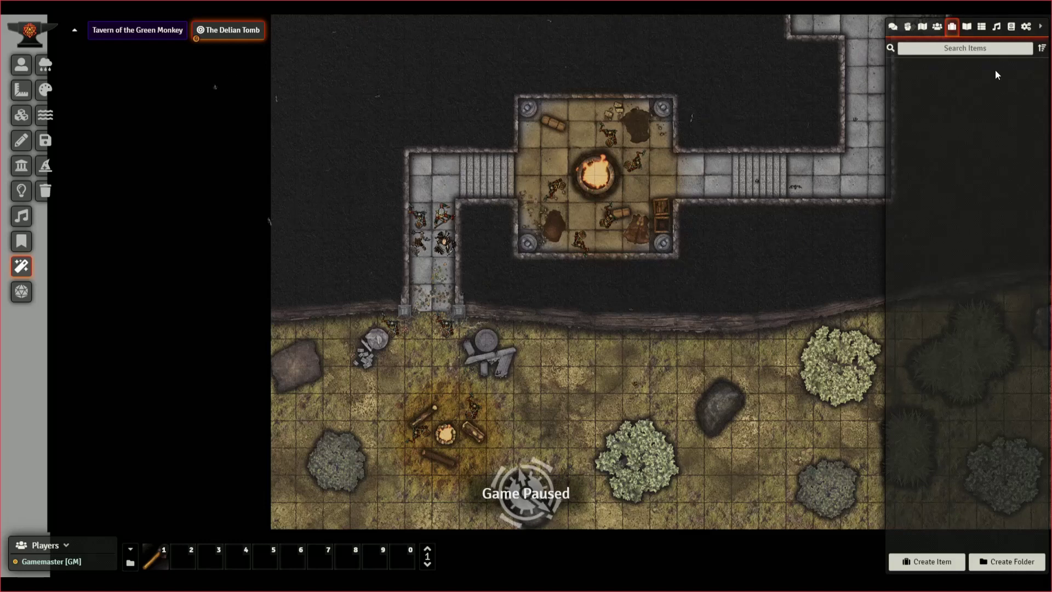
pyautogui.click(966, 26)
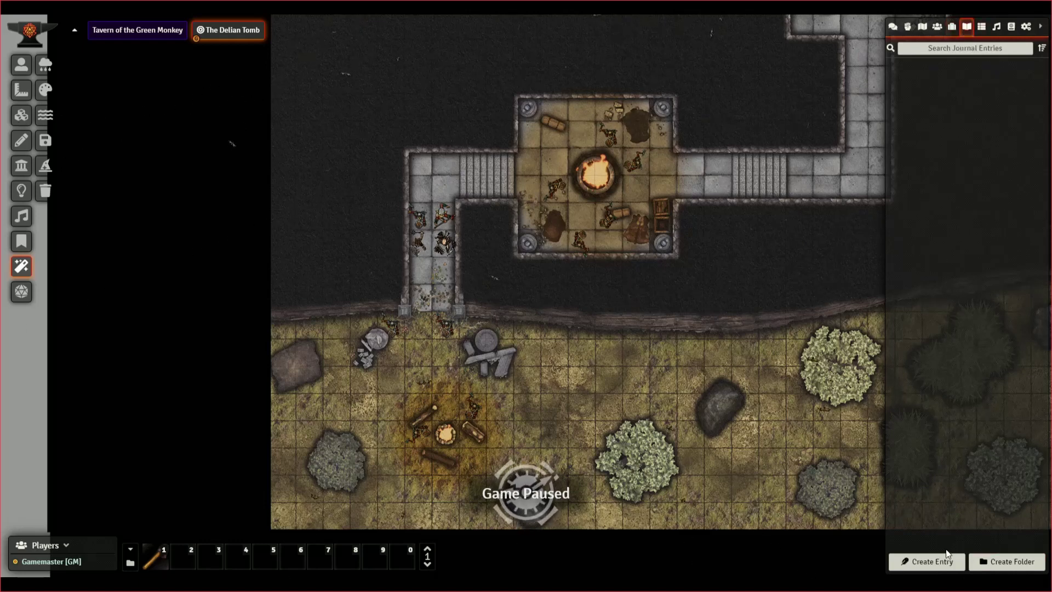
pyautogui.click(936, 561)
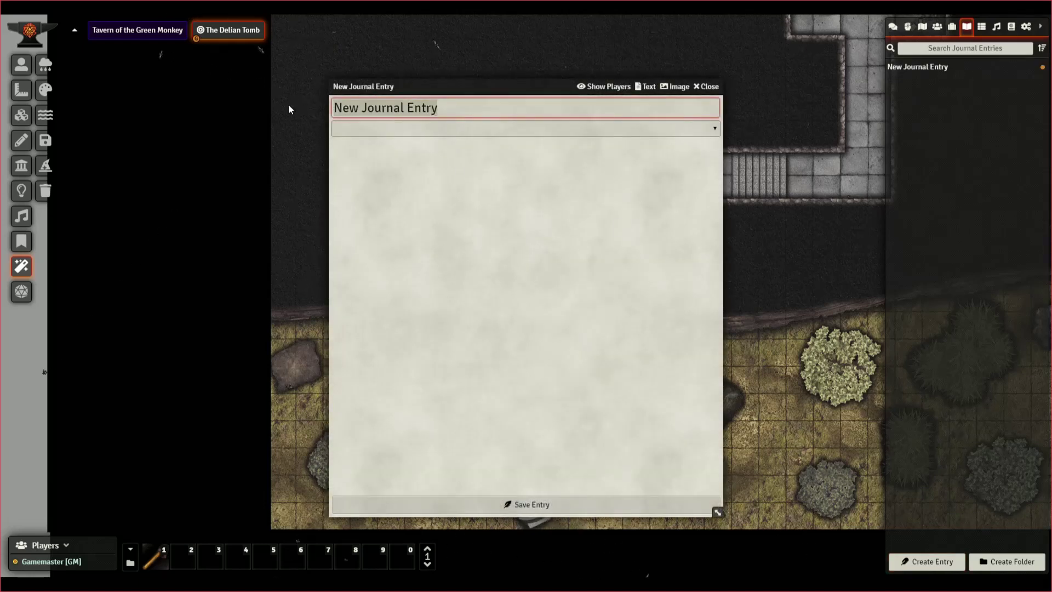
pyautogui.write('A')
pyautogui.press('BackSpace')
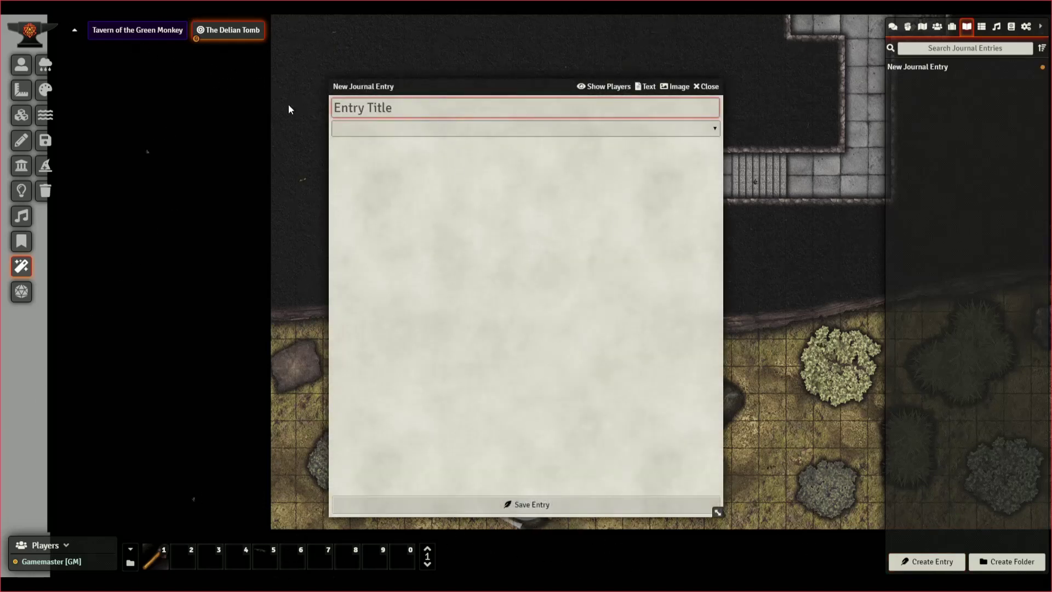
pyautogui.write('Adven')
pyautogui.press('BackSpace')
pyautogui.press('BackSpace')
pyautogui.write('en')
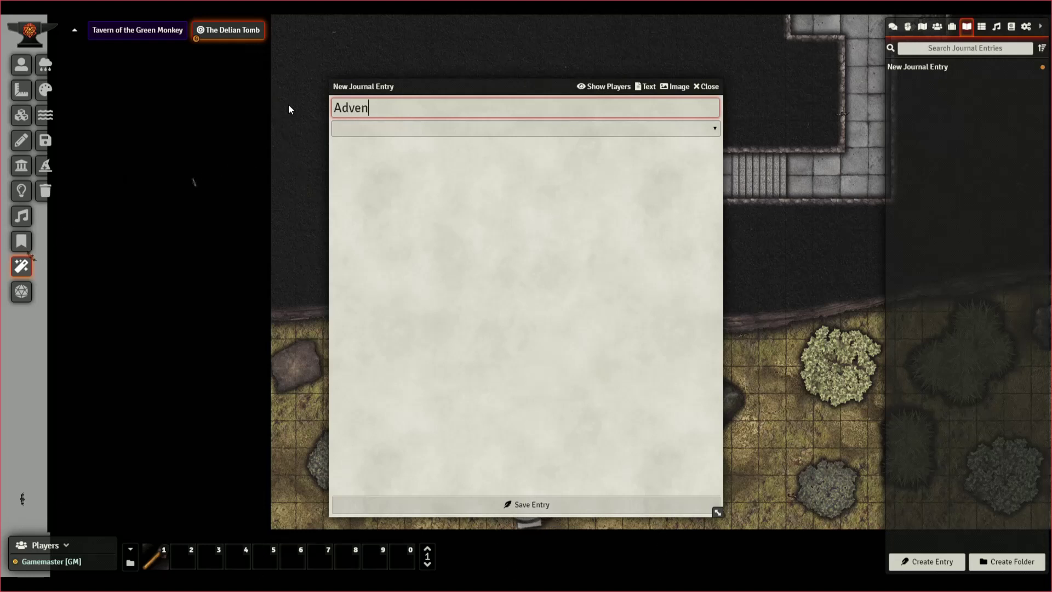
pyautogui.write('ture Info')
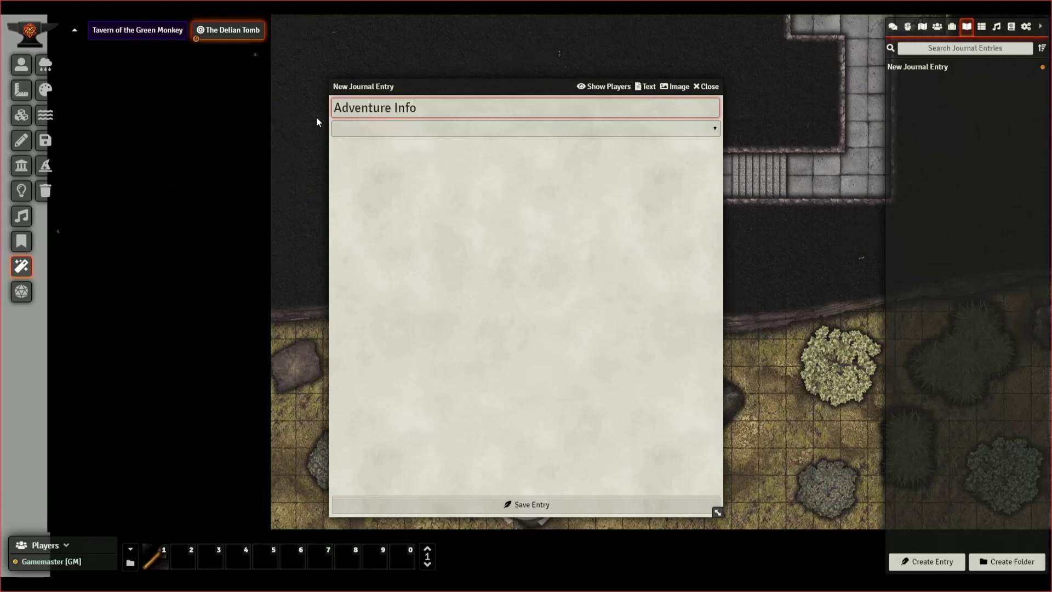
# Write "Test" as the body text of the Adventure Info entry, save it and close the entry.
pyautogui.click(377, 128)
pyautogui.click(422, 179)
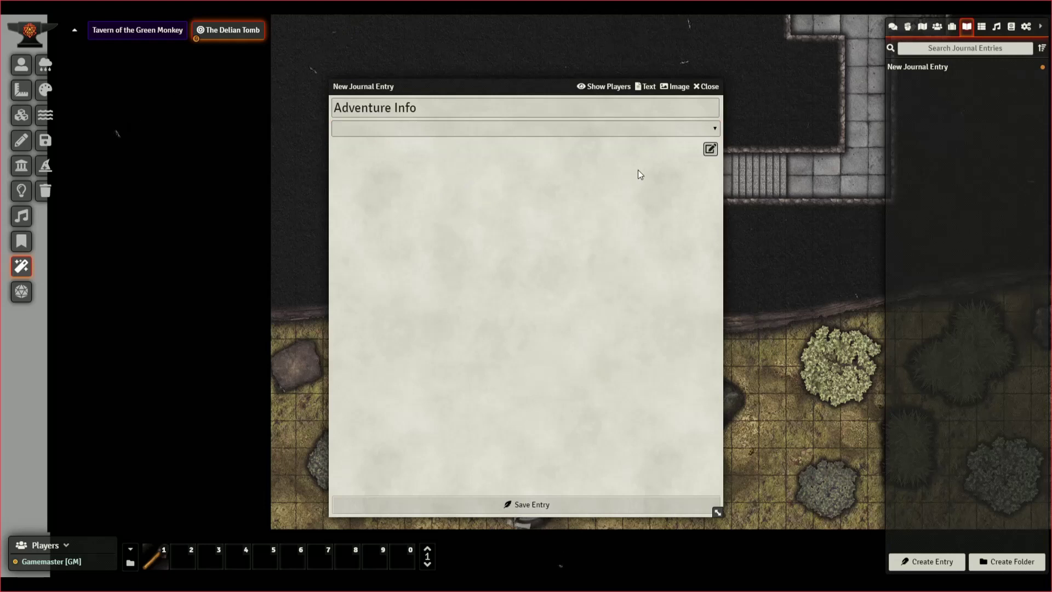
pyautogui.click(713, 149)
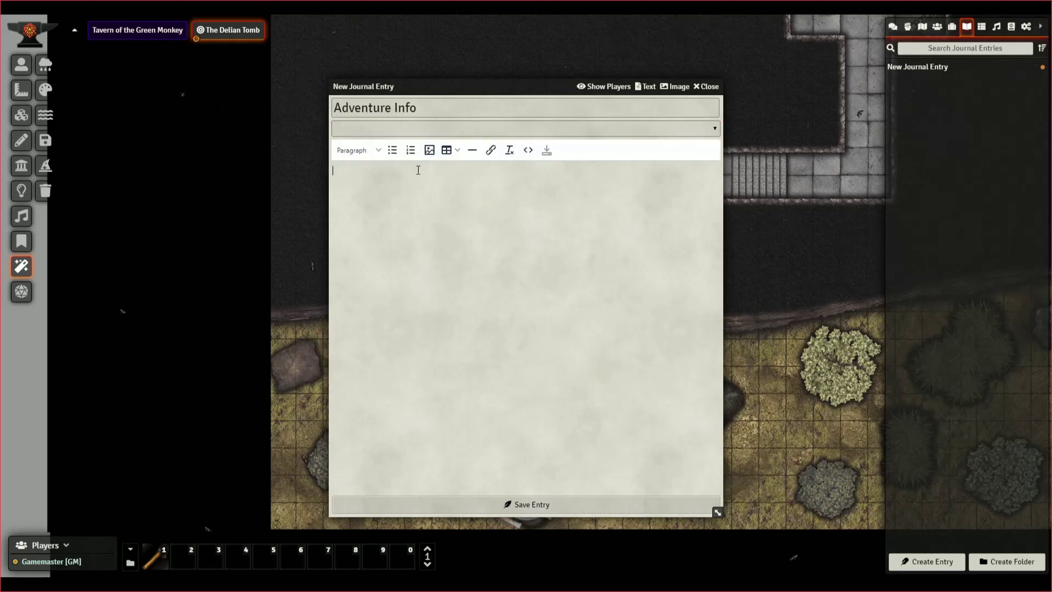
pyautogui.write('Test')
pyautogui.click(530, 505)
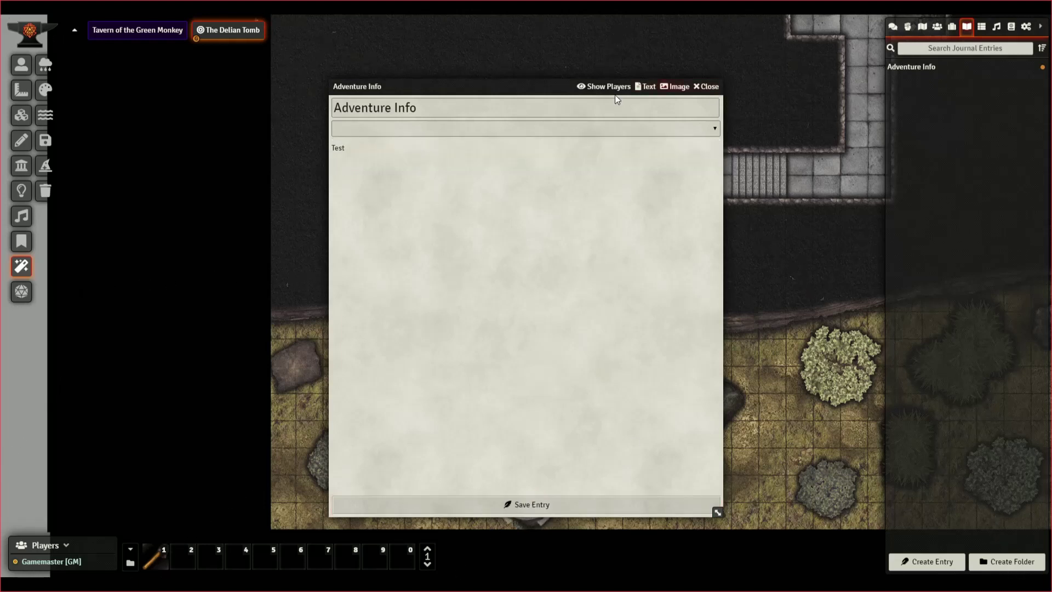
pyautogui.click(708, 86)
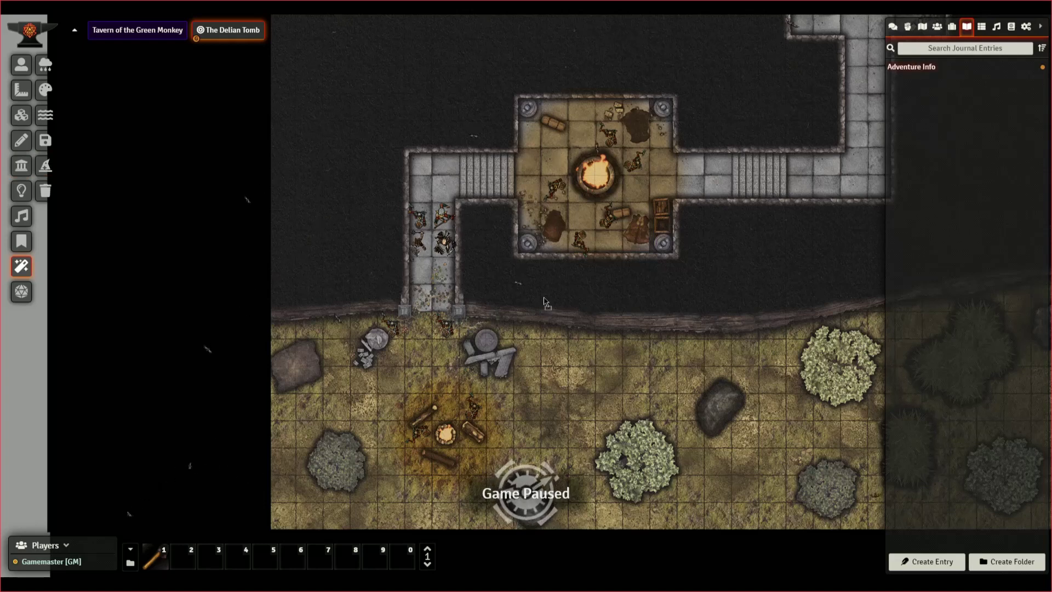
# Pin the Adventure Info journal entry as a note on the map, just below the square room with the fire pit.
pyautogui.moveTo(545, 301); pyautogui.dragTo(585, 277)
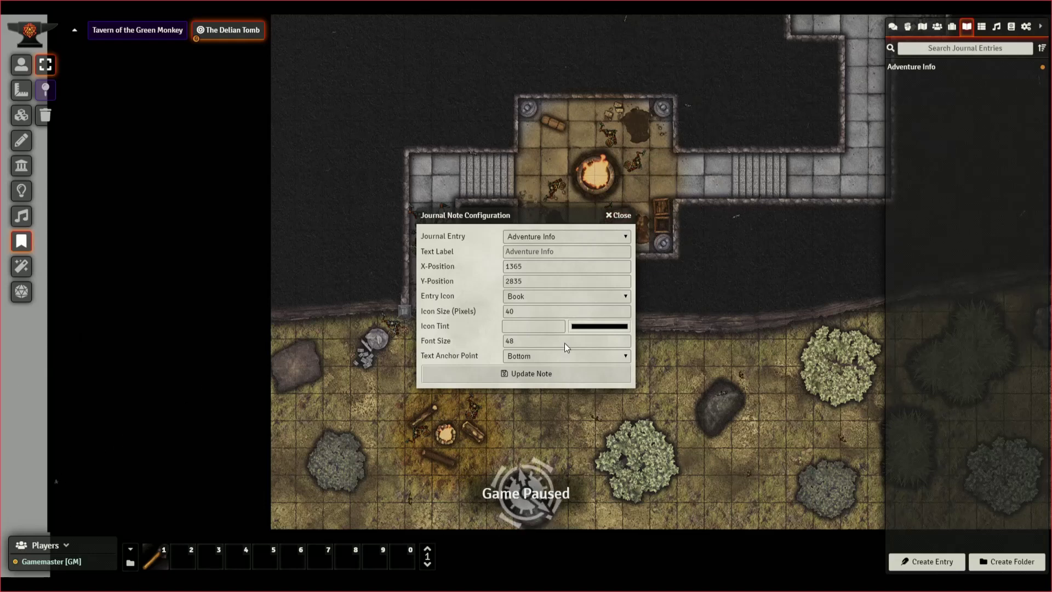
pyautogui.click(617, 215)
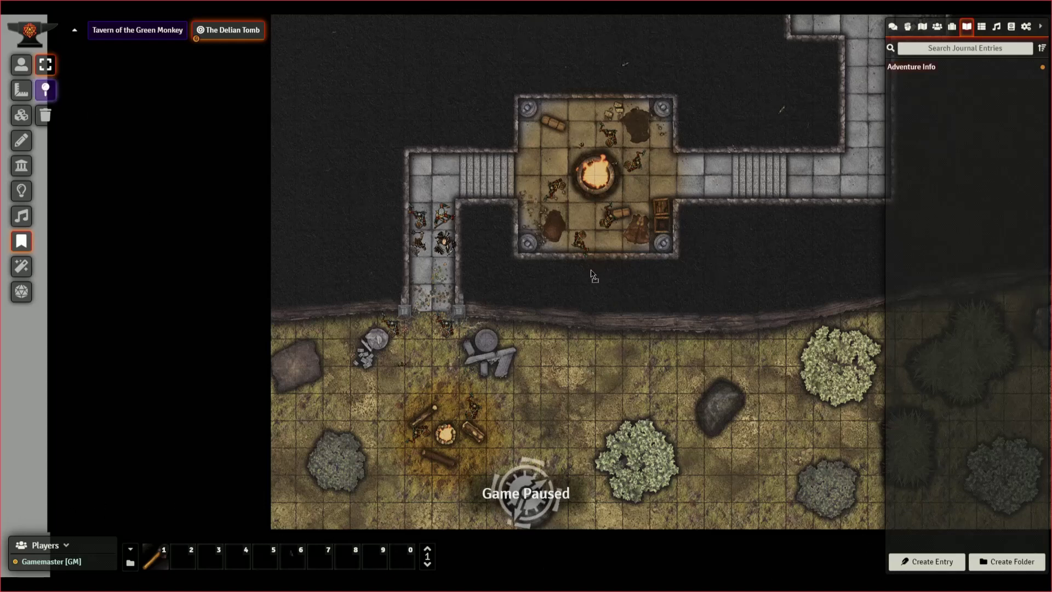
pyautogui.moveTo(591, 274); pyautogui.dragTo(590, 273)
pyautogui.click(521, 376)
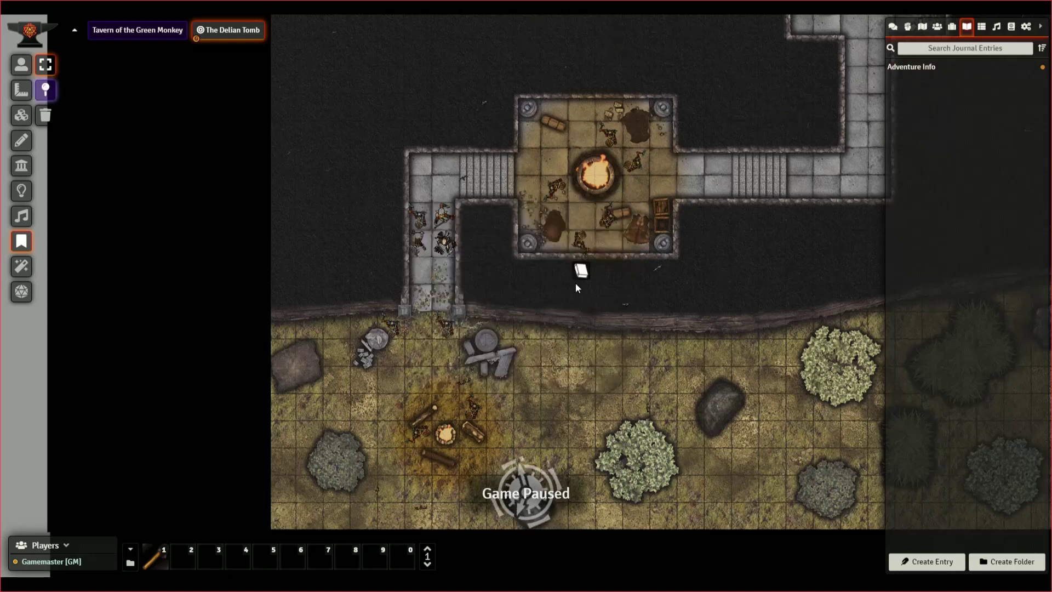
# View the Adventure Info entry from its note on the map and close it again.
pyautogui.moveTo(761, 255); pyautogui.dragTo(704, 308)
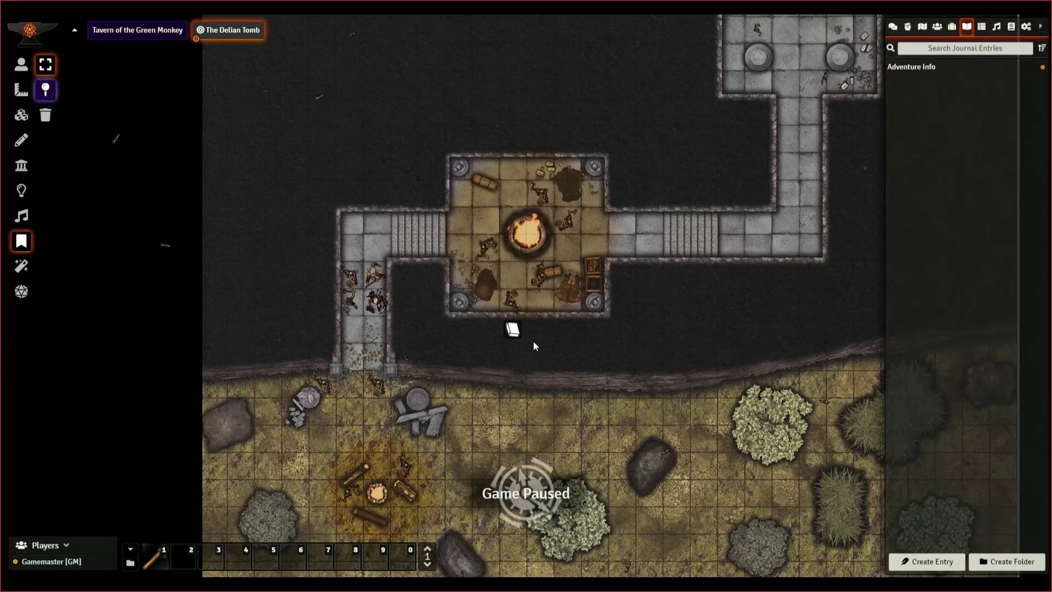
pyautogui.doubleClick(512, 330)
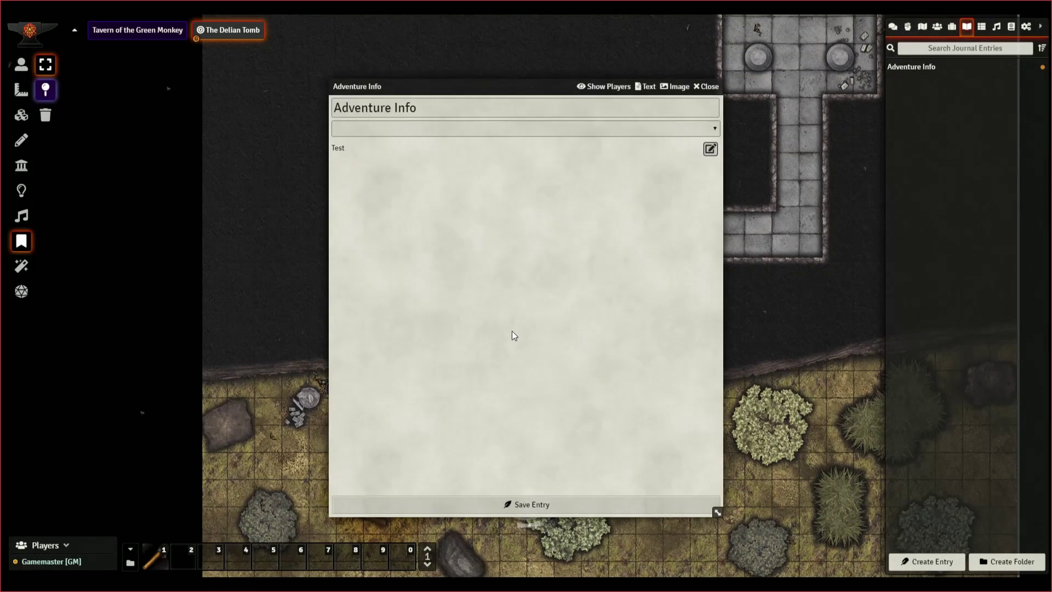
pyautogui.click(708, 87)
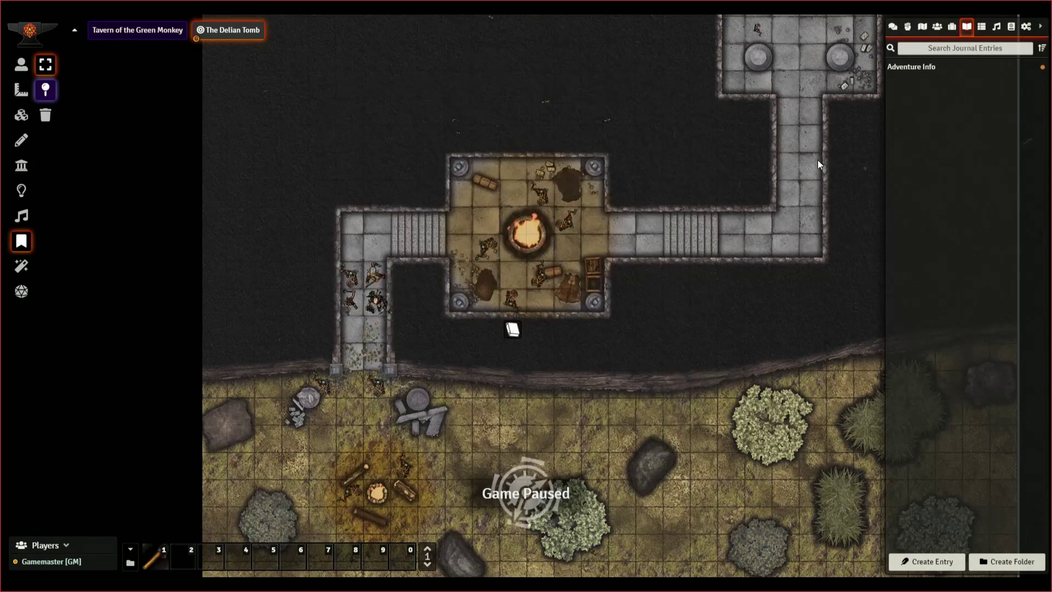
# View the rollable tables, the playlist volume controls and the list of compendium packs.
pyautogui.click(982, 27)
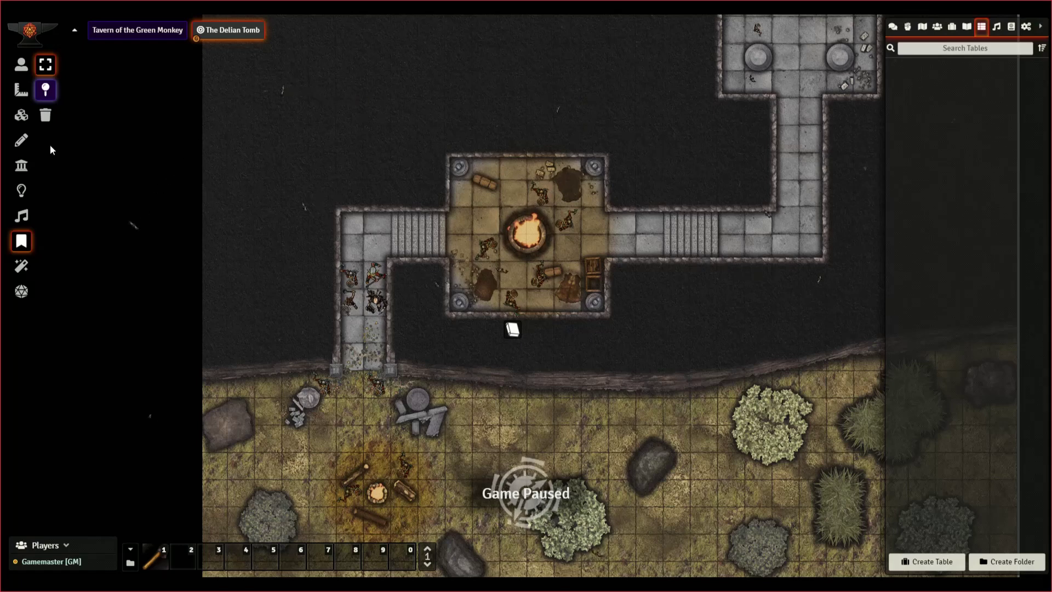
pyautogui.click(995, 27)
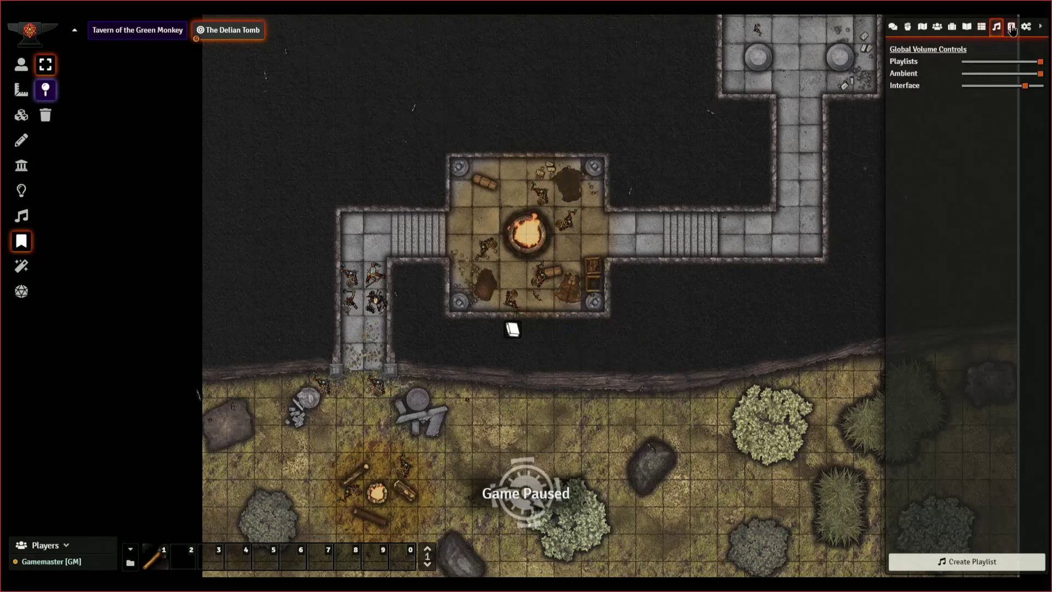
pyautogui.click(1012, 27)
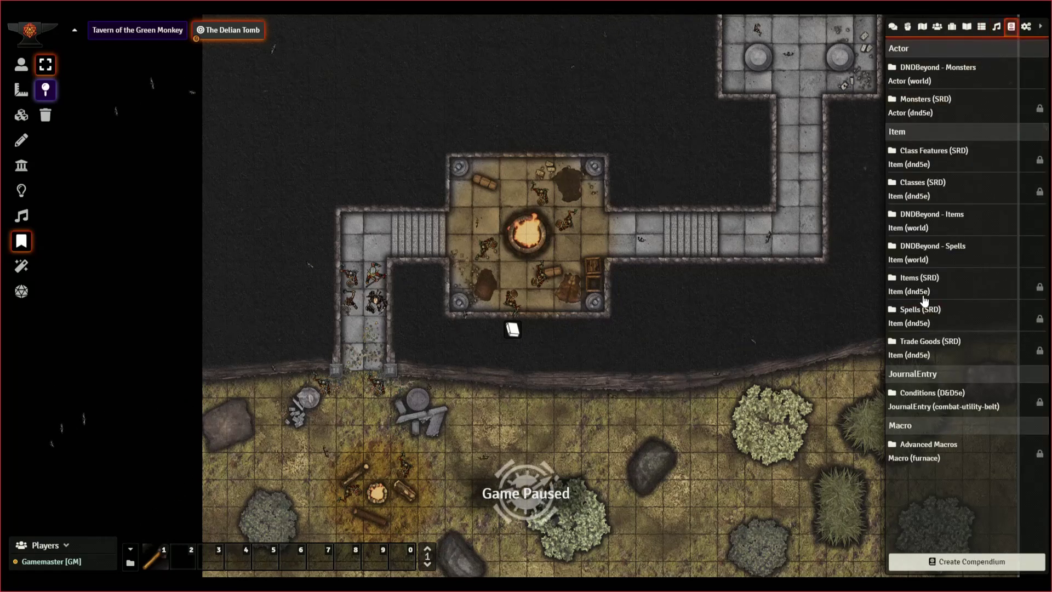
# Browse the Monsters (SRD) and Spells (SRD) compendiums and close both of their windows.
pyautogui.click(914, 102)
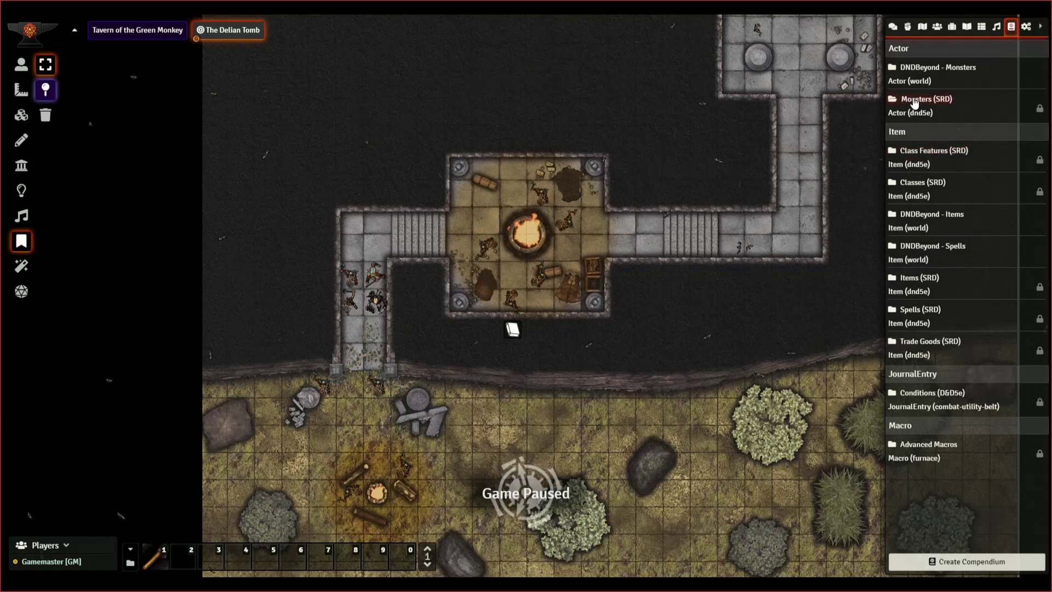
pyautogui.scroll(-13, 97, 162)
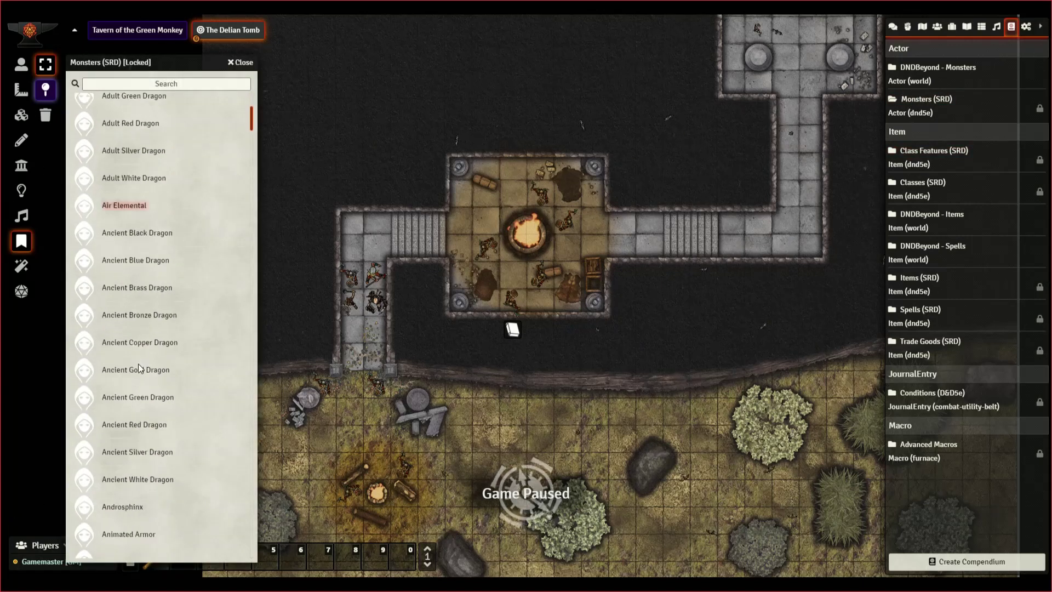
pyautogui.scroll(-1, 94, 214)
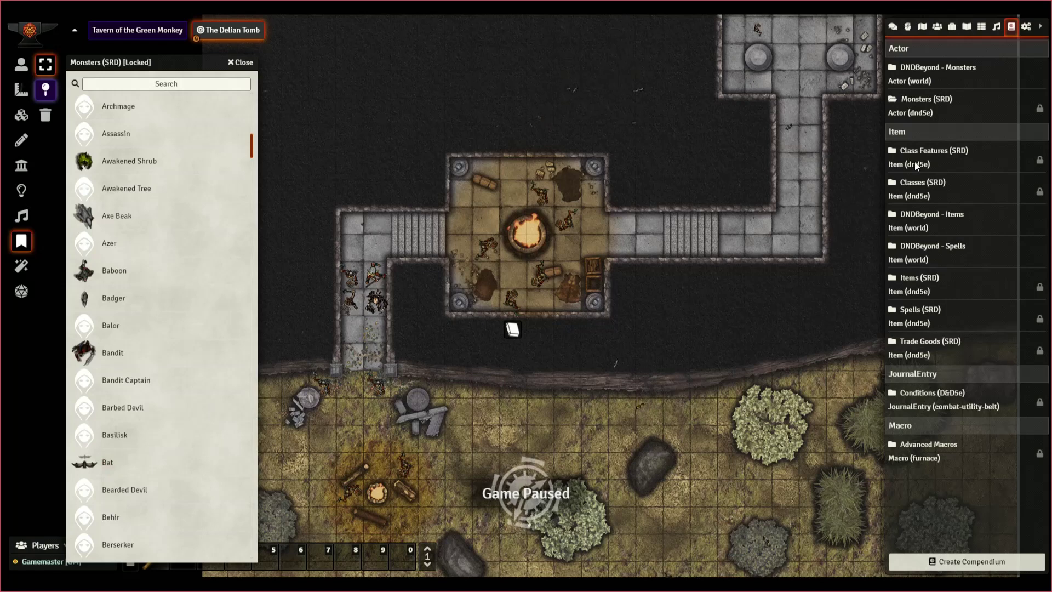
pyautogui.click(909, 310)
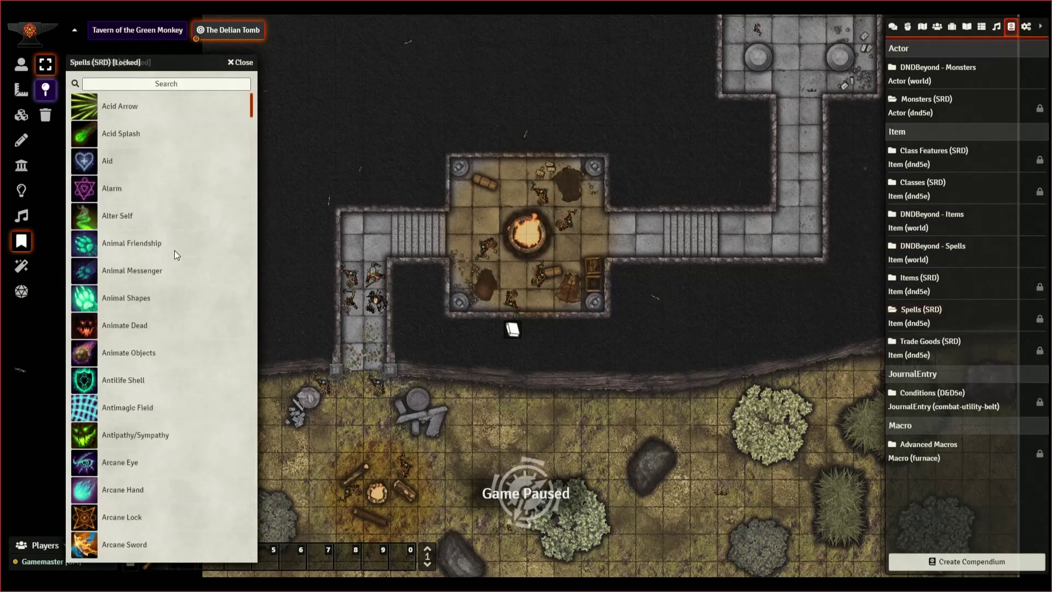
pyautogui.scroll(-15, 129, 299)
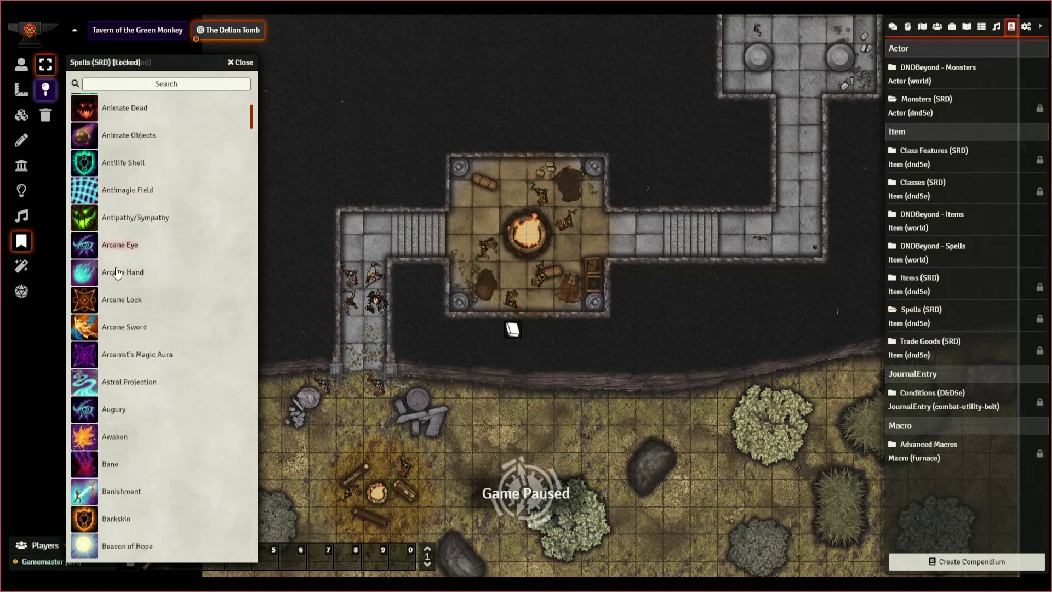
pyautogui.scroll(-10, 130, 299)
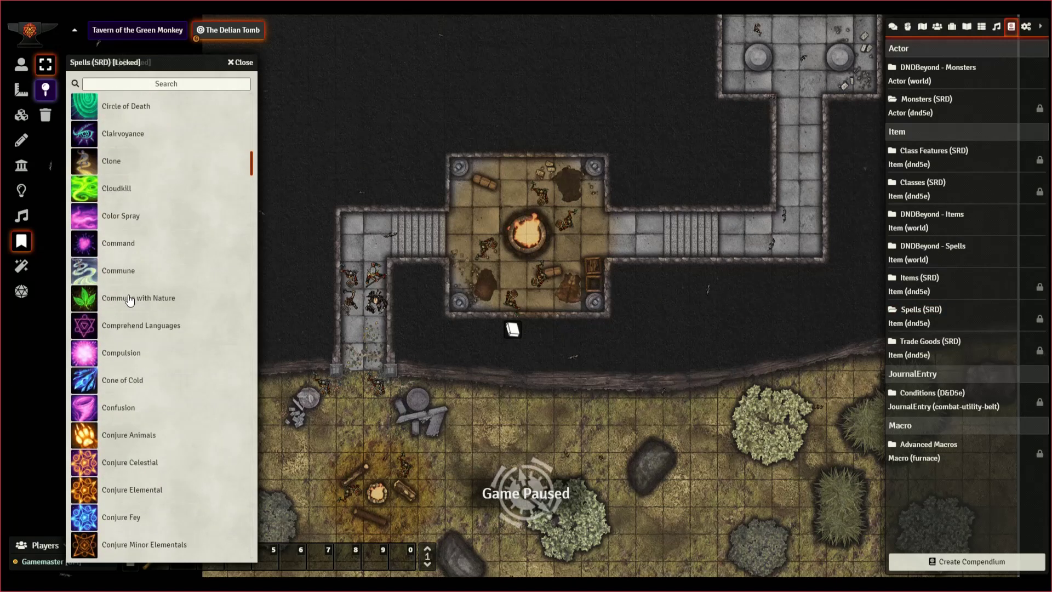
pyautogui.click(241, 62)
pyautogui.click(241, 62)
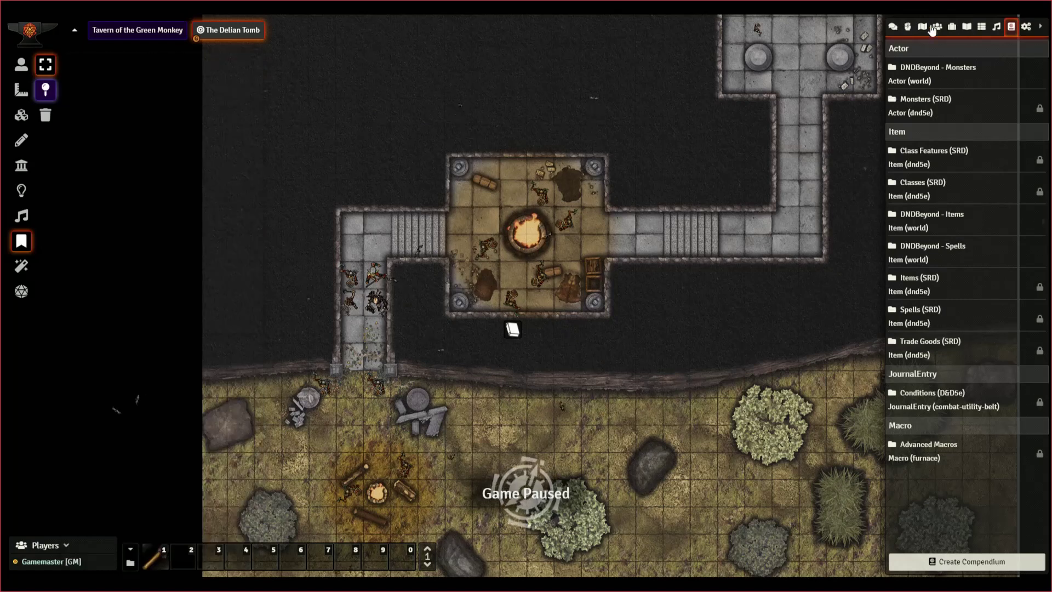
# Show the game settings with their configuration, module and help options.
pyautogui.click(1024, 25)
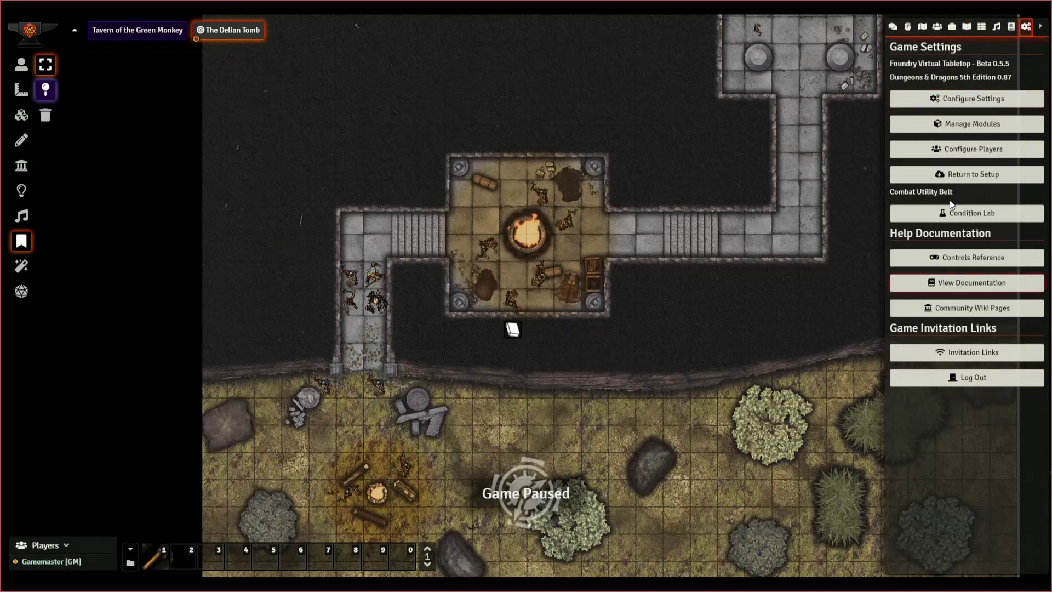